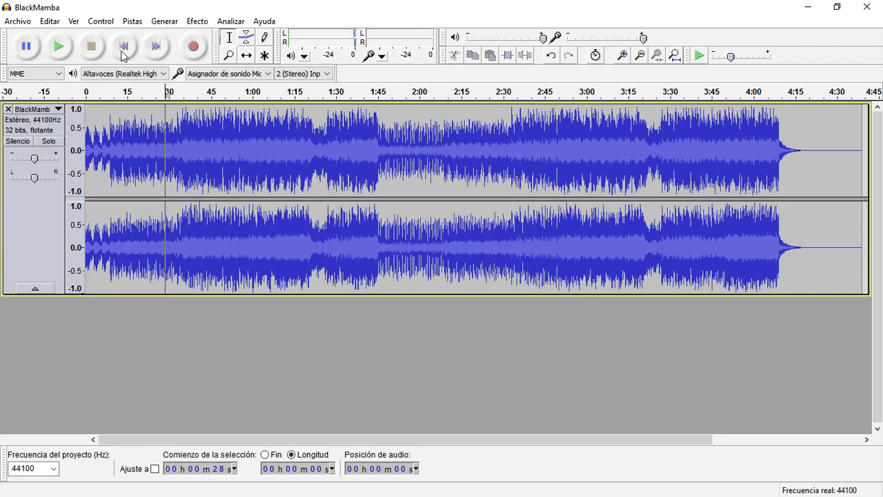
Play the backing track from the 28-second mark for a few seconds and stop playback
{"action": "left_click", "coordinate": [335, 394]}
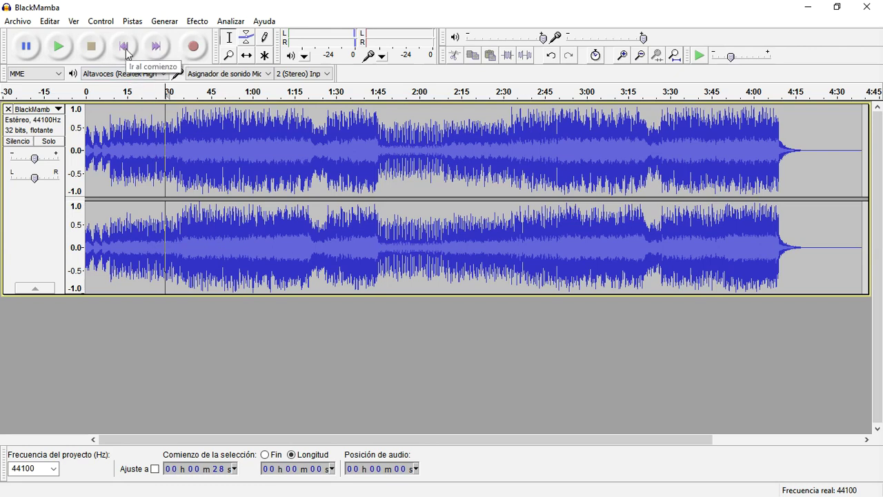
{"action": "key", "text": "space"}
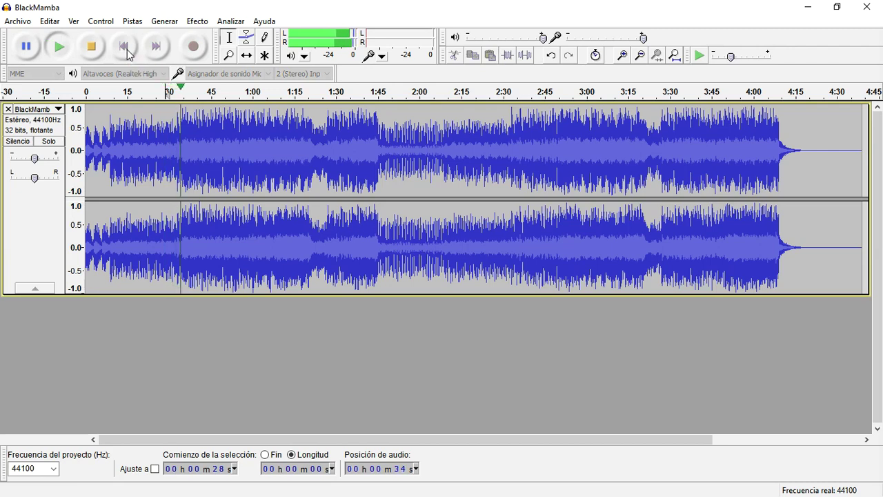
{"action": "key", "text": "space"}
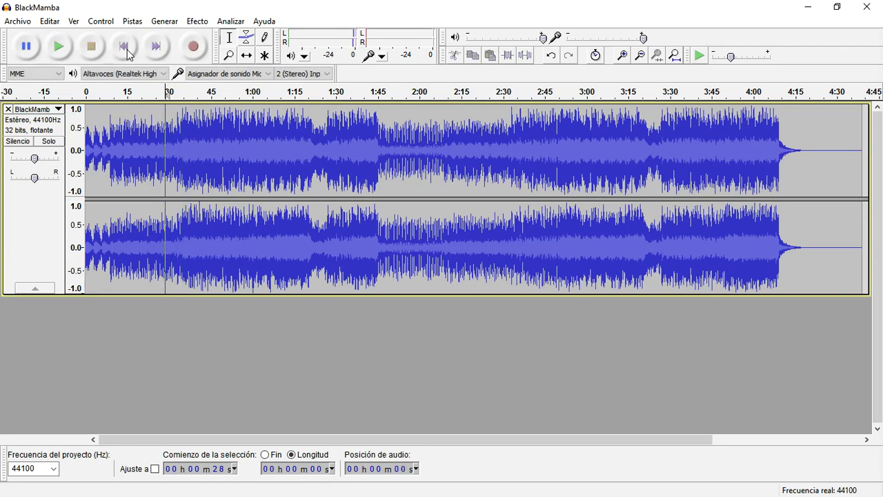
Place the start cursor at about 29 seconds on the backing track
{"action": "left_click", "coordinate": [171, 140]}
{"action": "key", "text": "Left"}
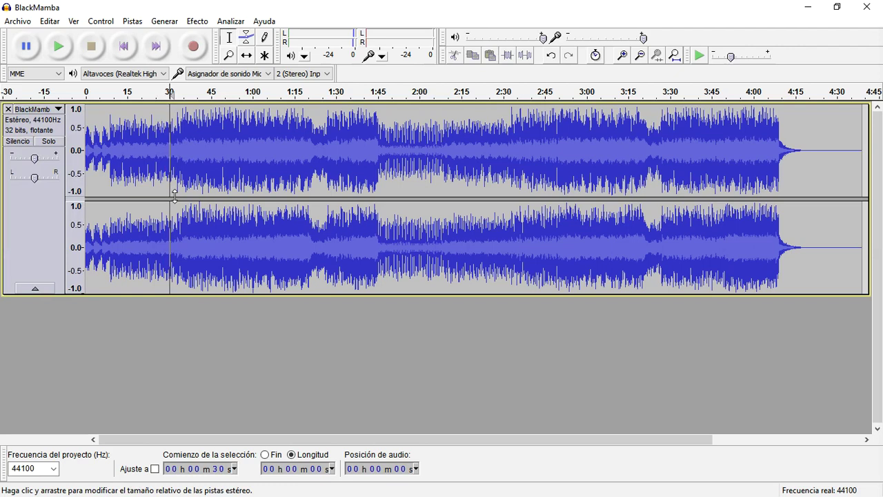
{"action": "key", "text": "Right"}
{"action": "key", "text": "Right"}
{"action": "key", "text": "Right"}
{"action": "key", "text": "Right"}
{"action": "key", "text": "Right"}
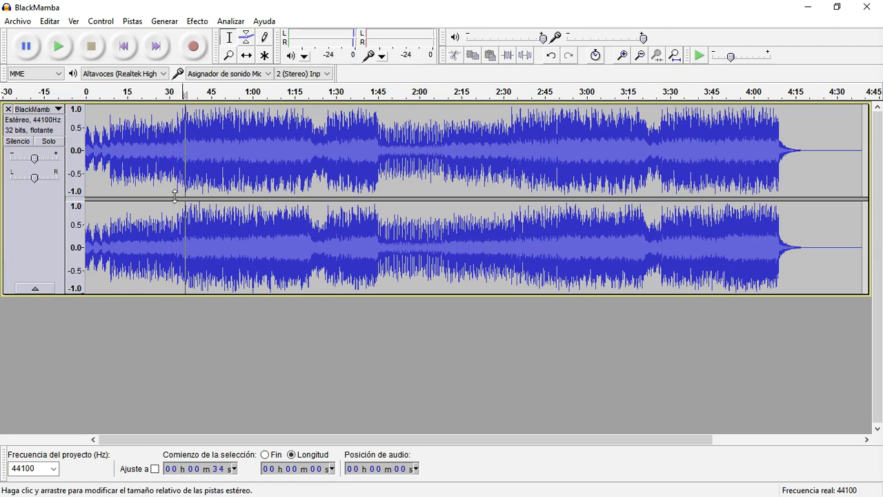
{"action": "key", "text": "Left"}
{"action": "key", "text": "Left"}
{"action": "key", "text": "Left"}
{"action": "key", "text": "Left"}
{"action": "key", "text": "Left"}
{"action": "key", "text": "Left"}
{"action": "key", "text": "Right"}
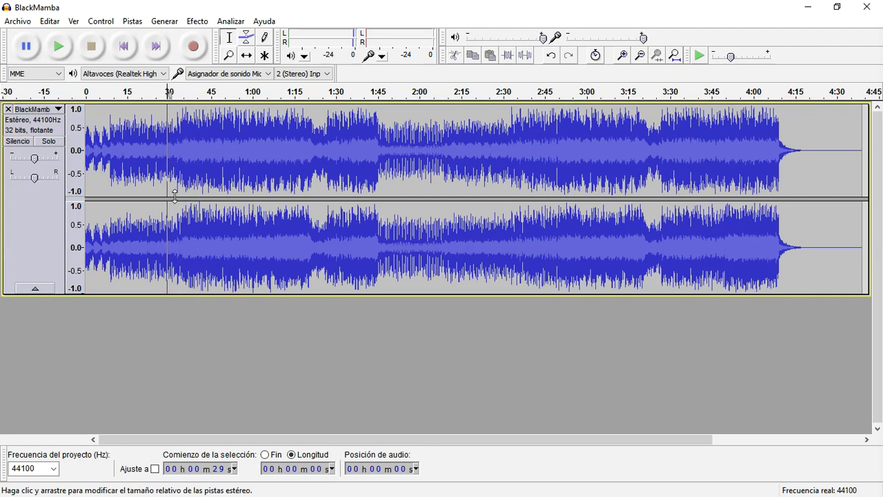
Listen twice to the passage starting at the 29-second cursor, stopping after a few seconds each time
{"action": "key", "text": "space"}
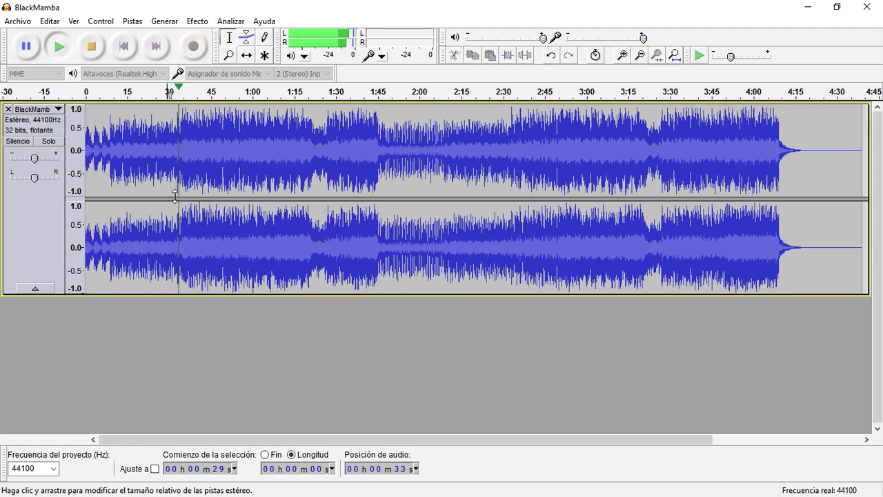
{"action": "key", "text": "space"}
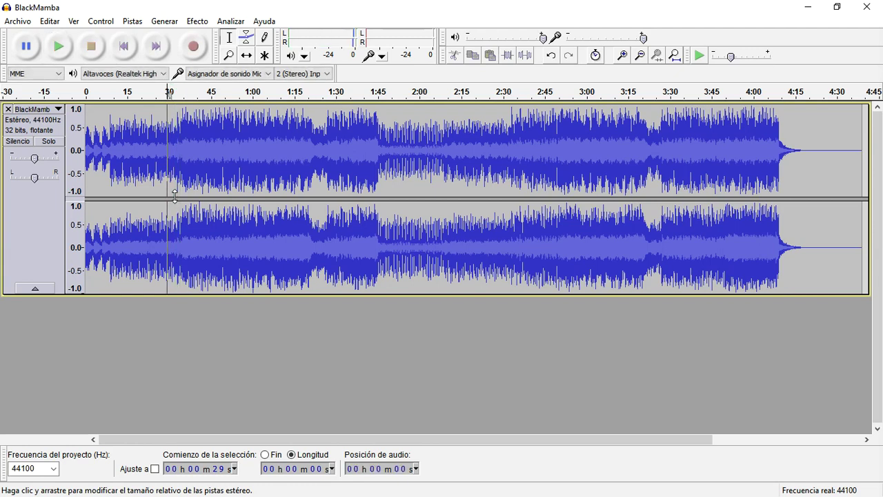
{"action": "key", "text": "space"}
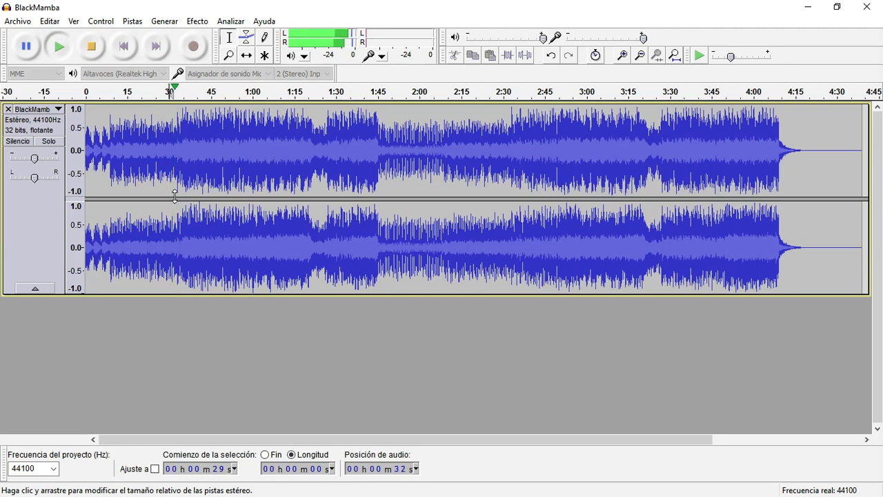
{"action": "key", "text": "space"}
Move the cursor back to 28 seconds and record about 21 seconds of audio from there onto a new stereo track
{"action": "key", "text": "Left"}
{"action": "key", "text": "Left"}
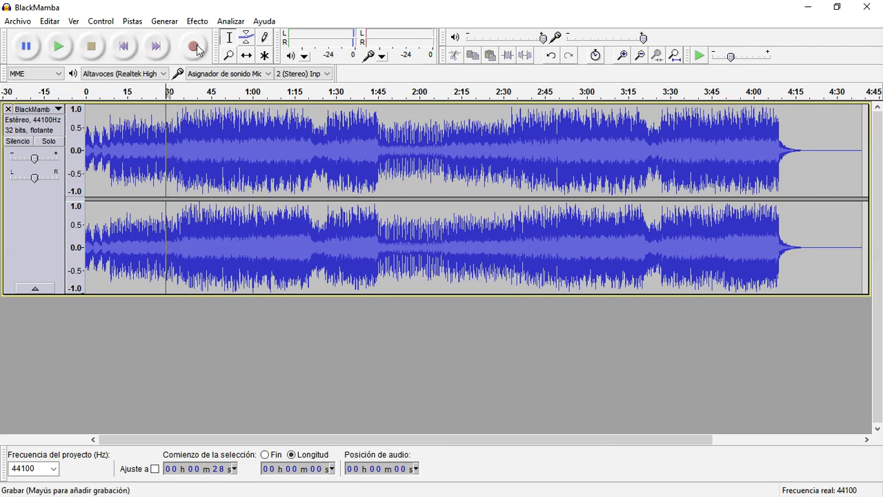
{"action": "left_click", "coordinate": [192, 371]}
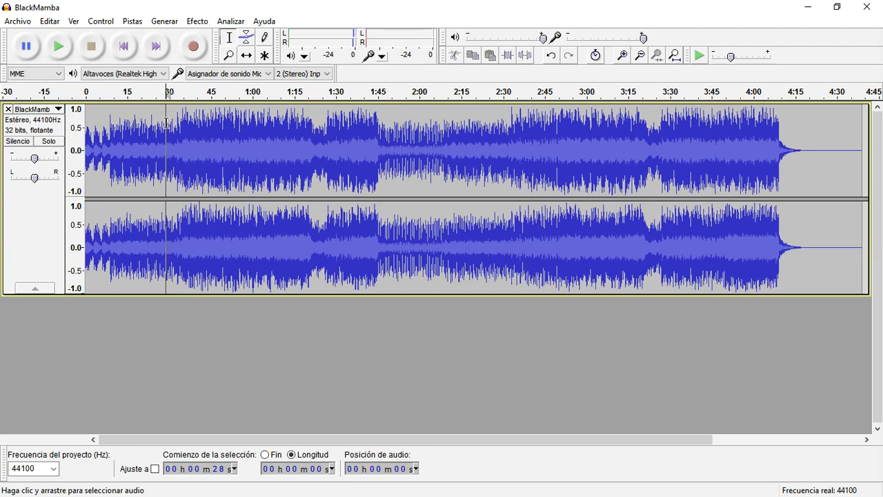
{"action": "key", "text": "r"}
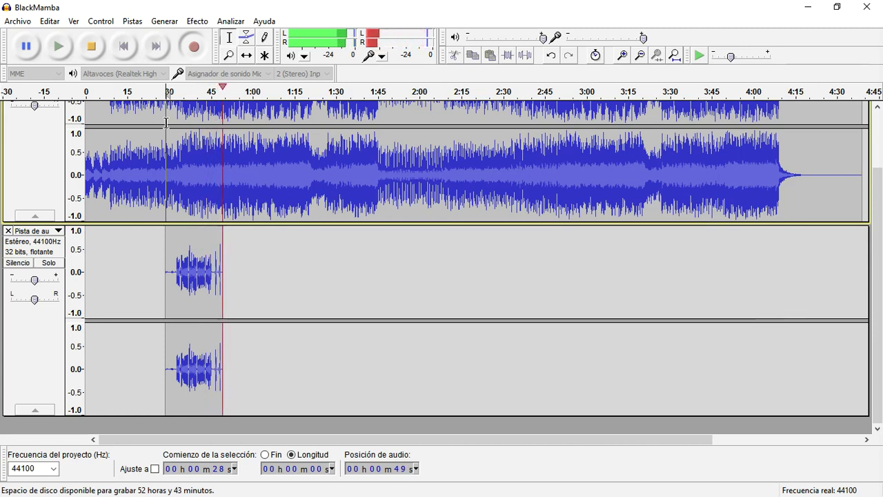
{"action": "key", "text": "space"}
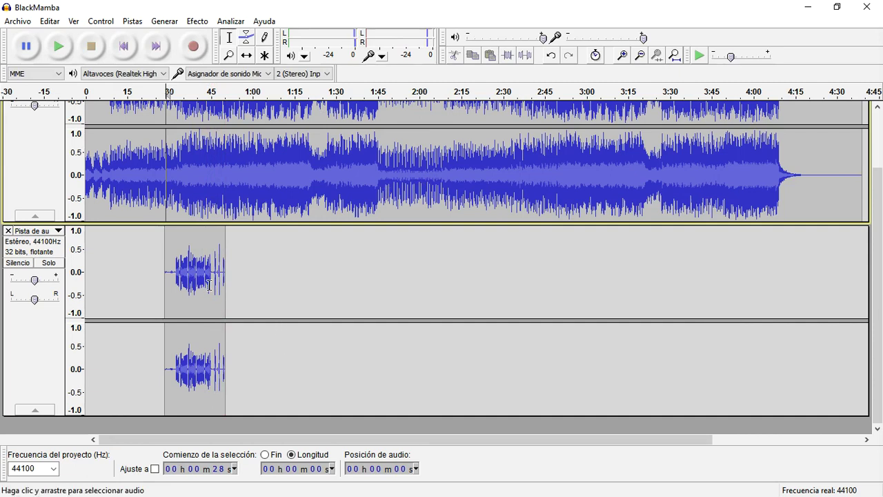
Review the recording channel, recording device and playback device choices, keeping stereo input, the Microsoft sound mapper and the Realtek speakers
{"action": "left_click", "coordinate": [322, 76]}
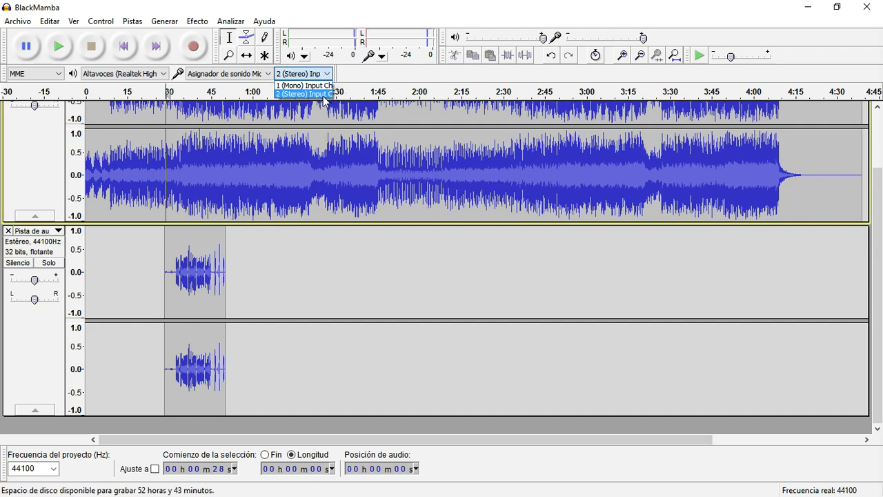
{"action": "left_click", "coordinate": [324, 94]}
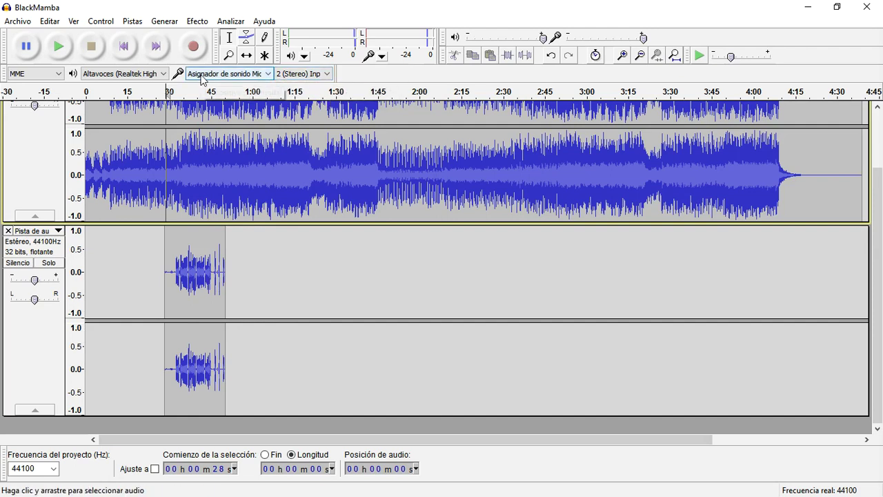
{"action": "left_click", "coordinate": [268, 75]}
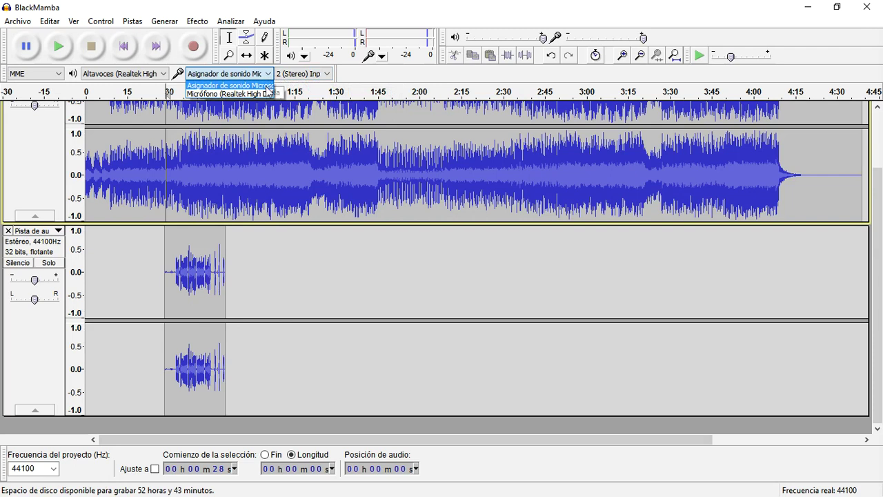
{"action": "left_click", "coordinate": [267, 85]}
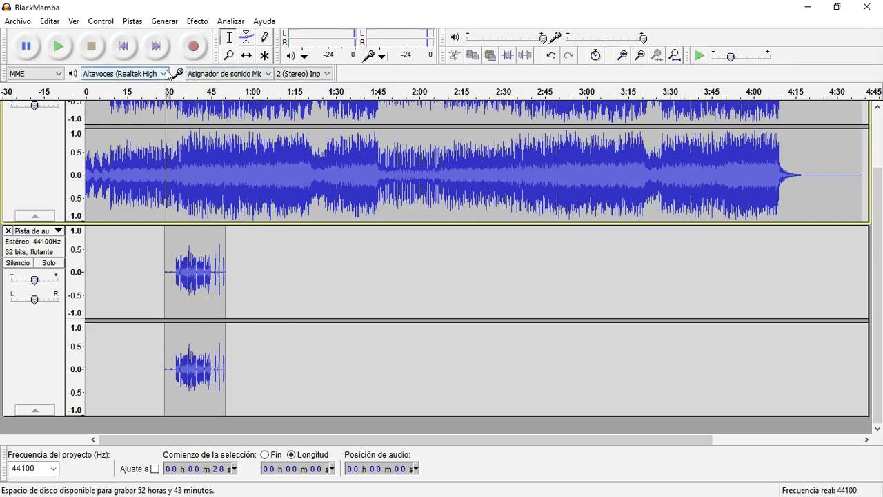
{"action": "left_click", "coordinate": [165, 73]}
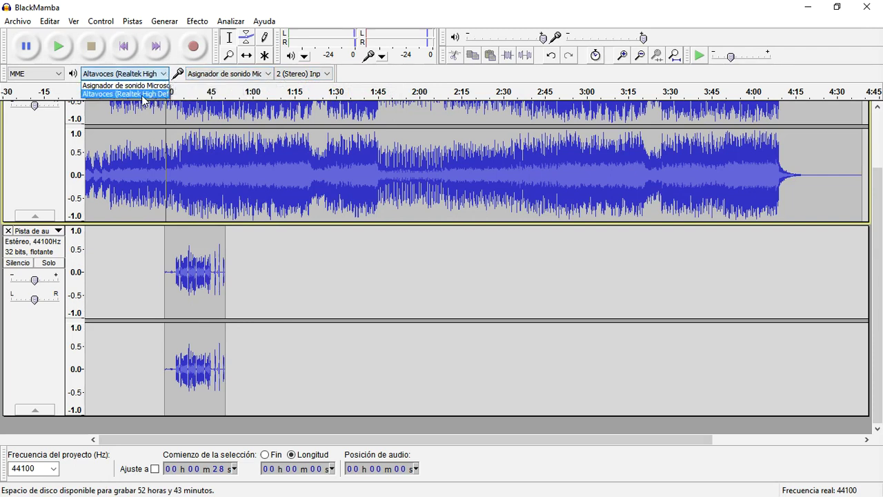
{"action": "left_click", "coordinate": [166, 80]}
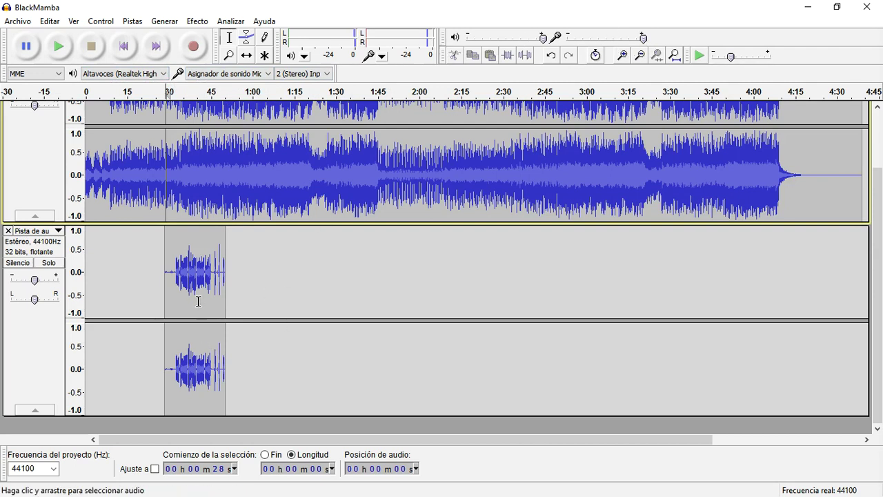
Select the whole recorded clip and apply Equalization to it with the Bass Boost curve
{"action": "left_click", "coordinate": [194, 279]}
{"action": "double_click", "coordinate": [194, 279]}
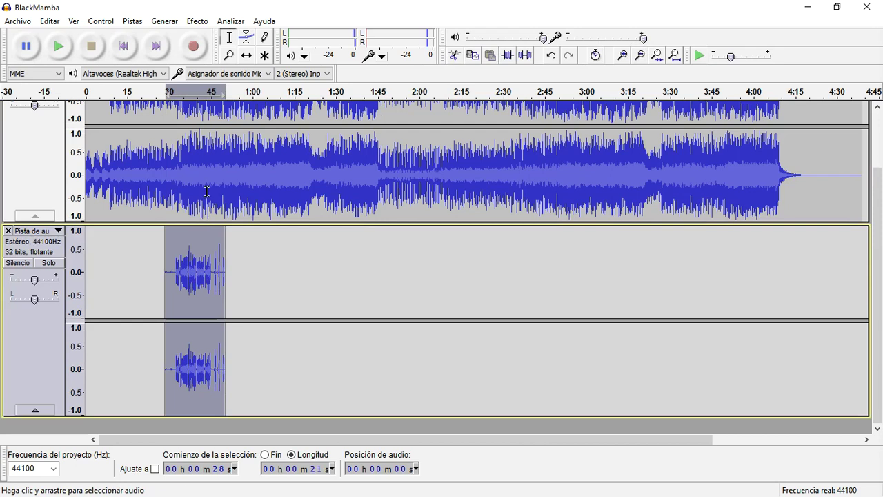
{"action": "left_click", "coordinate": [197, 22]}
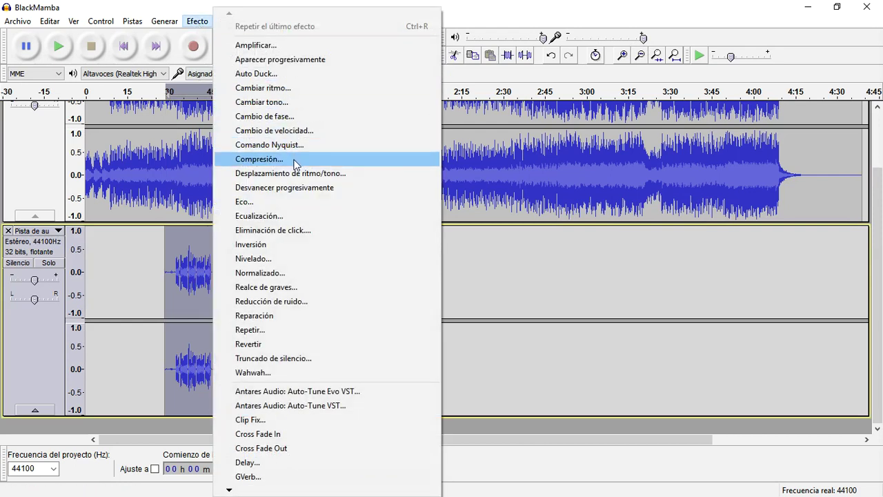
{"action": "left_click", "coordinate": [291, 216]}
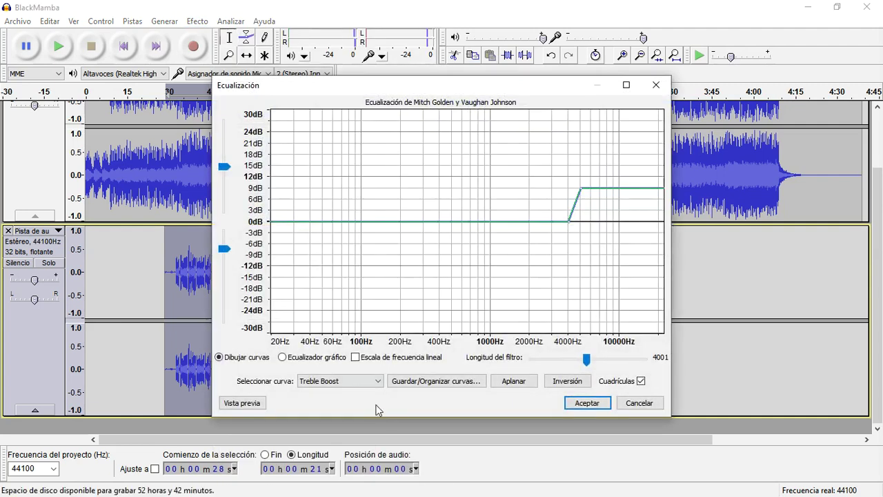
{"action": "left_click", "coordinate": [361, 380]}
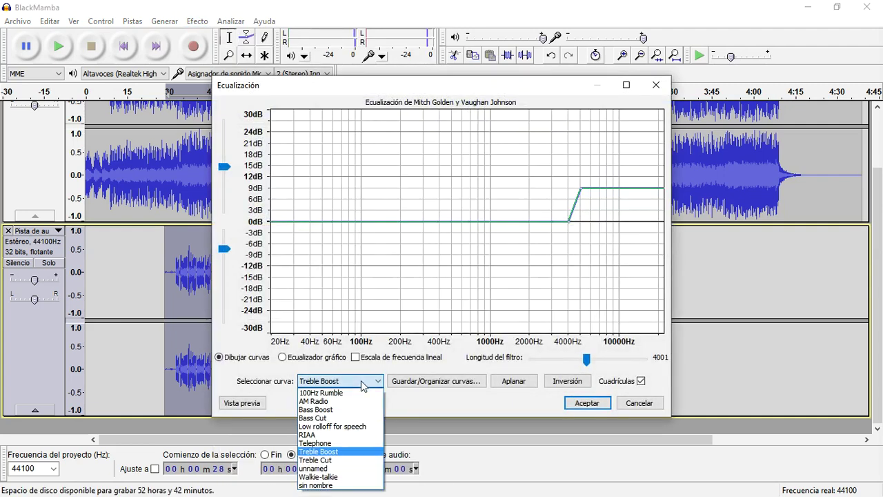
{"action": "left_click", "coordinate": [347, 412]}
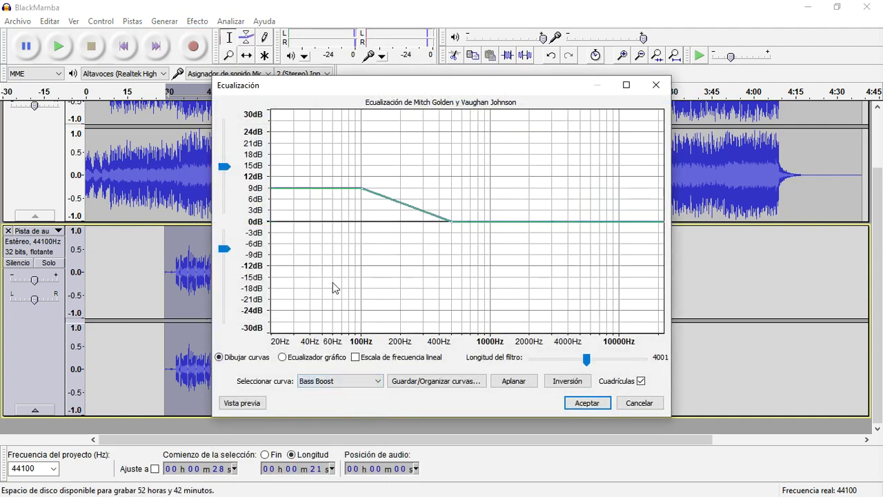
{"action": "left_click", "coordinate": [592, 407]}
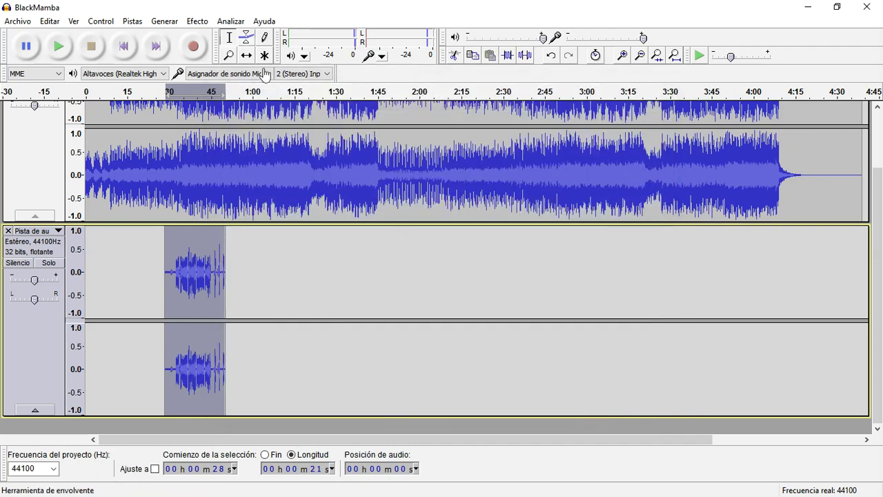
Apply Equalization to the selected recording again, using the Treble Boost curve
{"action": "left_click", "coordinate": [198, 21]}
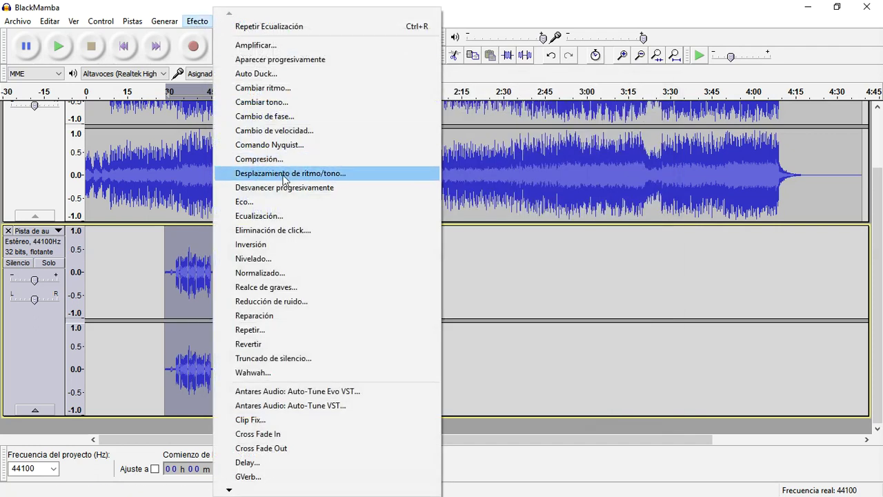
{"action": "left_click", "coordinate": [276, 216]}
{"action": "left_click", "coordinate": [373, 381]}
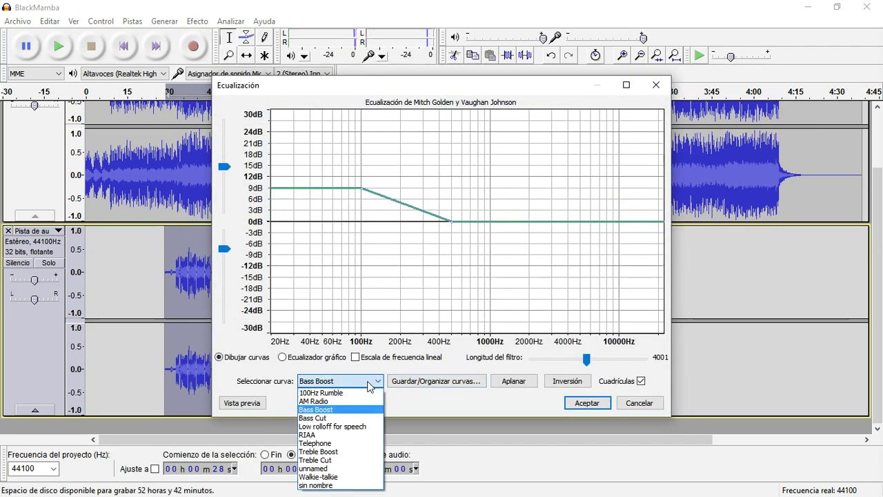
{"action": "left_click", "coordinate": [329, 457]}
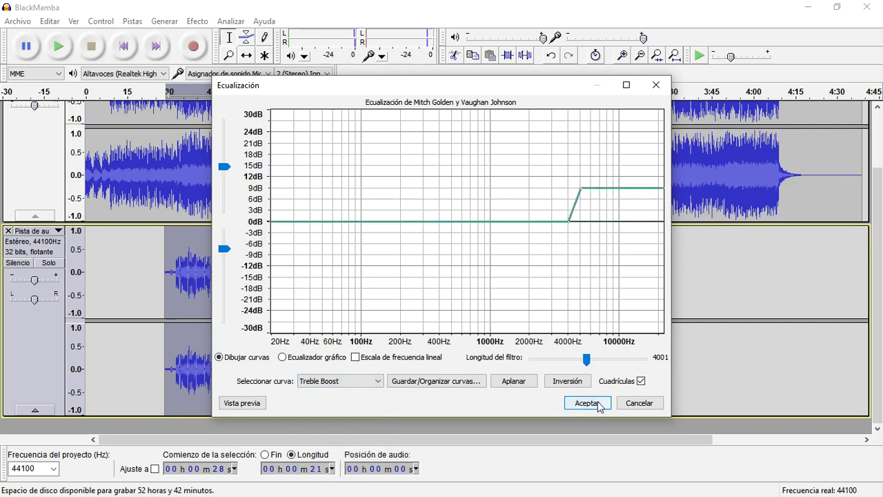
{"action": "left_click", "coordinate": [597, 403]}
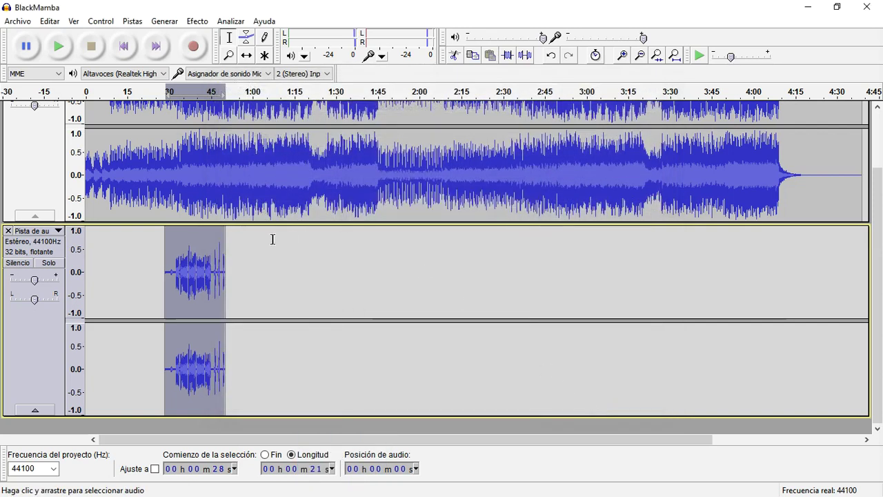
Apply the Compresión effect and the Nivelado effect to the selected recording
{"action": "left_click", "coordinate": [196, 21]}
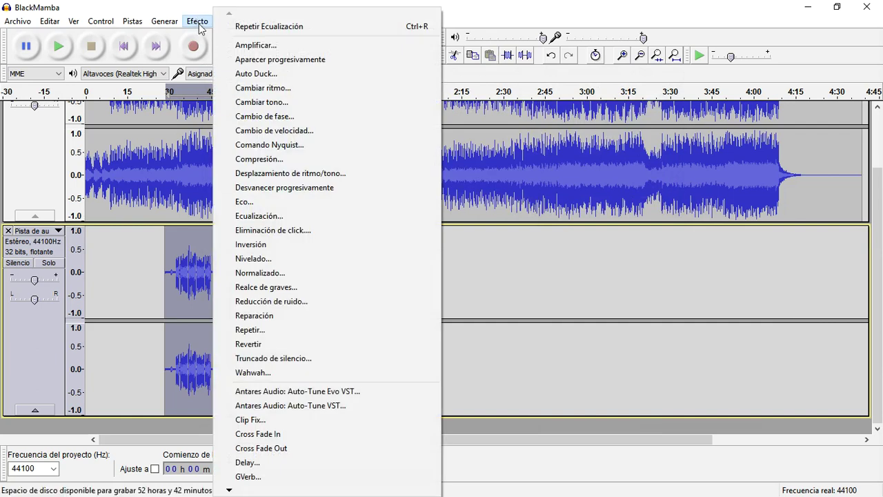
{"action": "left_click", "coordinate": [283, 160]}
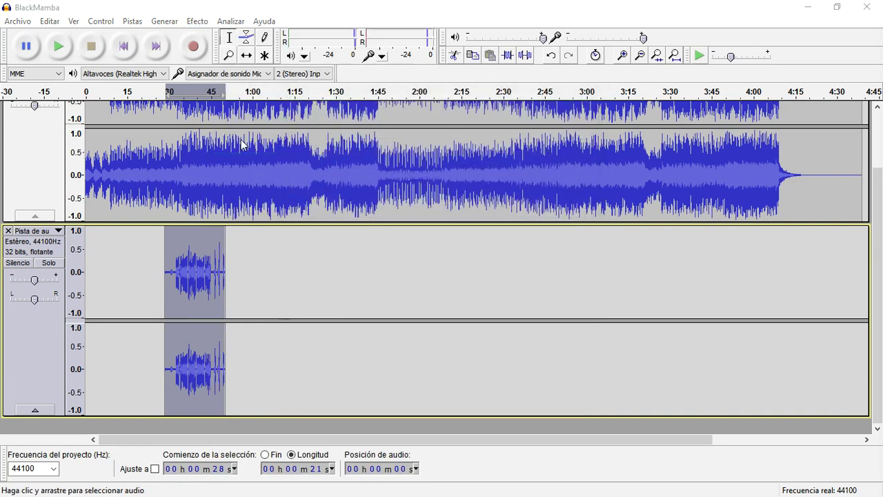
{"action": "left_click", "coordinate": [197, 21]}
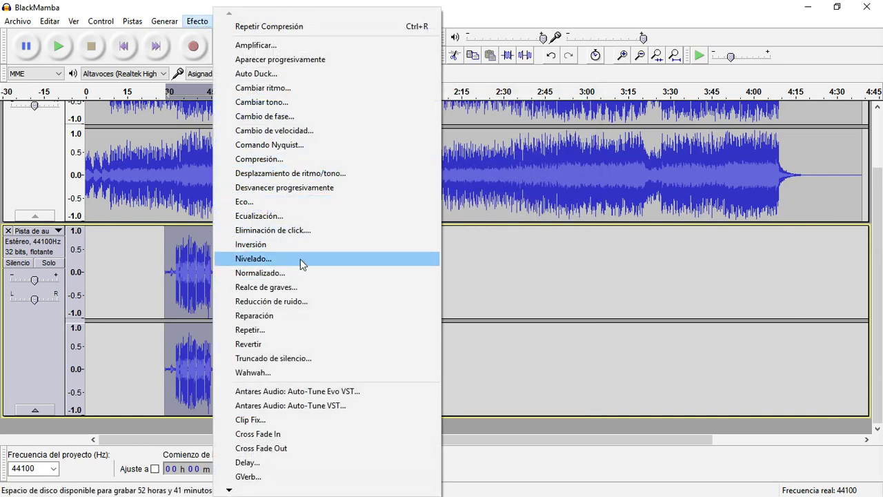
{"action": "left_click", "coordinate": [300, 259]}
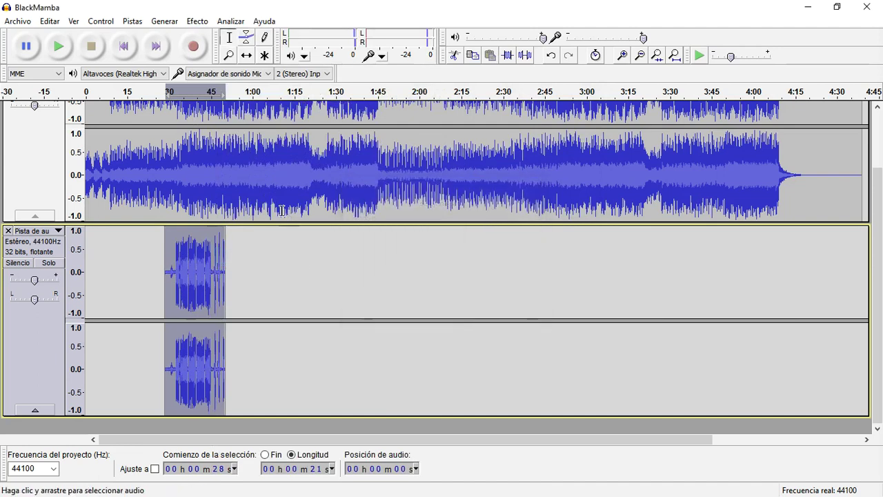
Apply the Normalizado effect to the selected recording
{"action": "left_click", "coordinate": [198, 20]}
{"action": "left_click", "coordinate": [283, 273]}
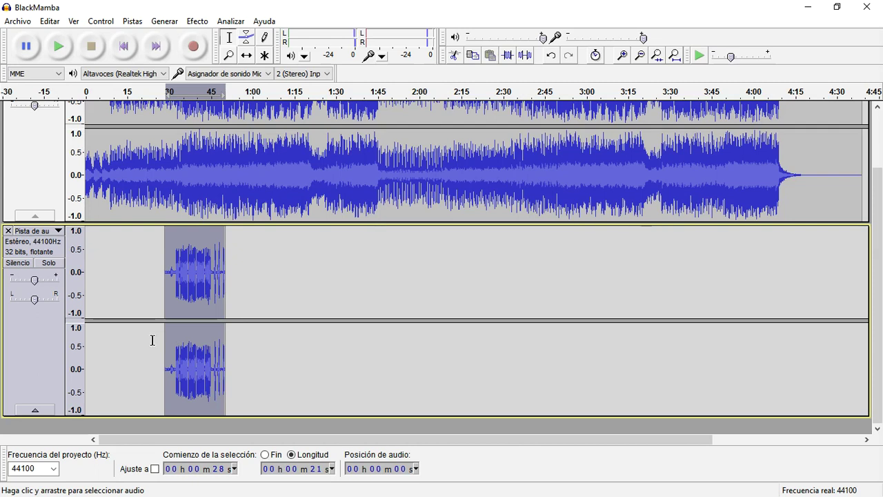
Solo the recorded track and play a quiet stretch near its start, from about 28.9 to 30.5 s
{"action": "scroll", "coordinate": [170, 314], "scroll_direction": "up", "scroll_amount": 4}
{"action": "left_click_drag", "start_coordinate": [252, 283], "coordinate": [181, 289]}
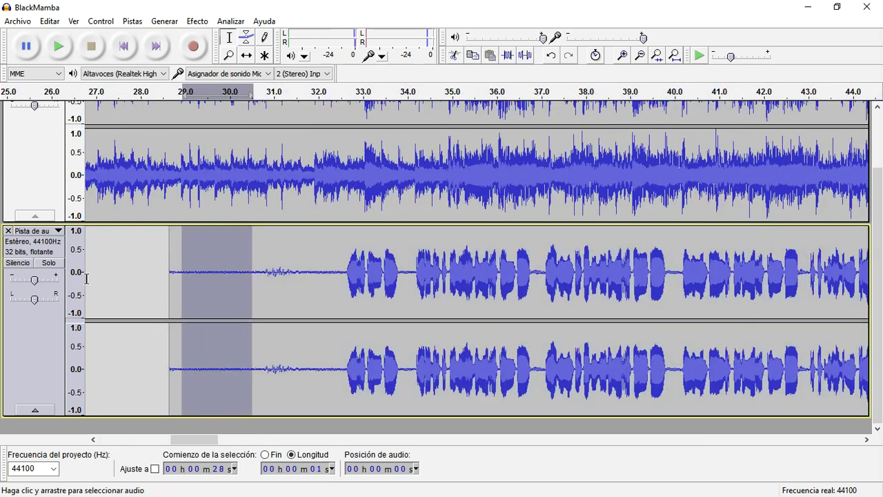
{"action": "left_click", "coordinate": [48, 263]}
{"action": "key", "text": "space"}
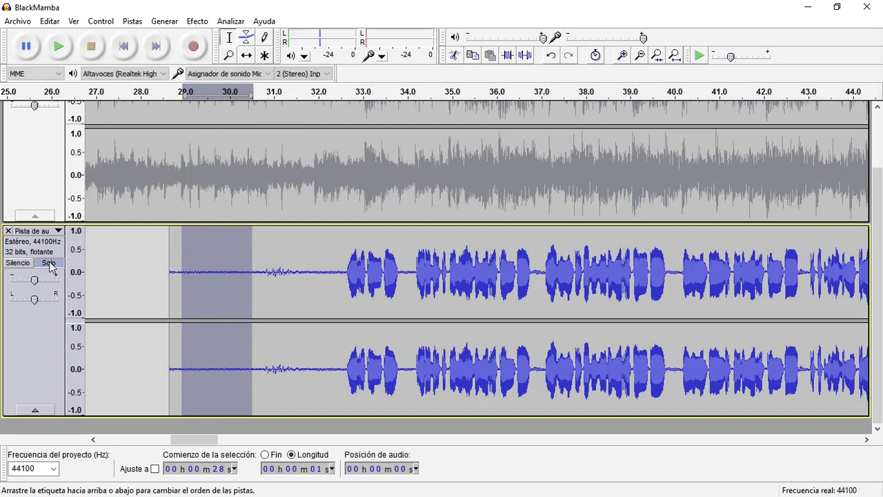
Take a noise profile from the selected quiet stretch and apply Reducción de ruido to the whole recorded clip
{"action": "left_click", "coordinate": [196, 22]}
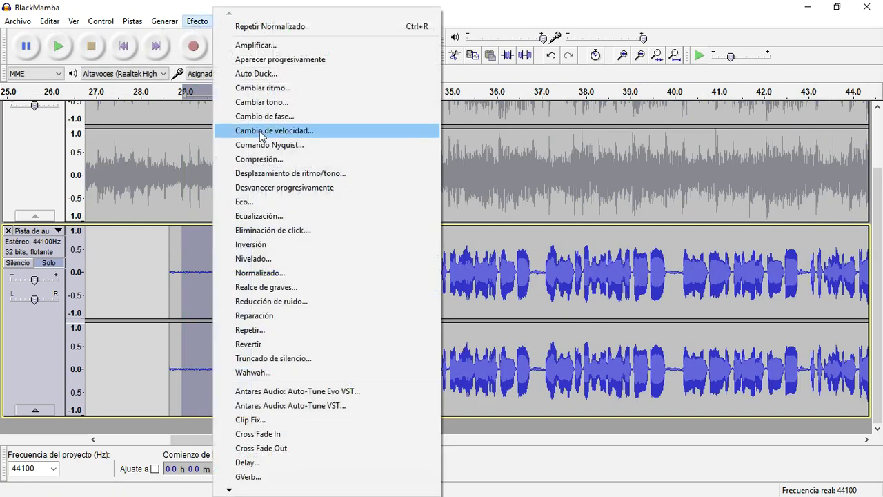
{"action": "left_click", "coordinate": [272, 302]}
{"action": "double_click", "coordinate": [272, 303]}
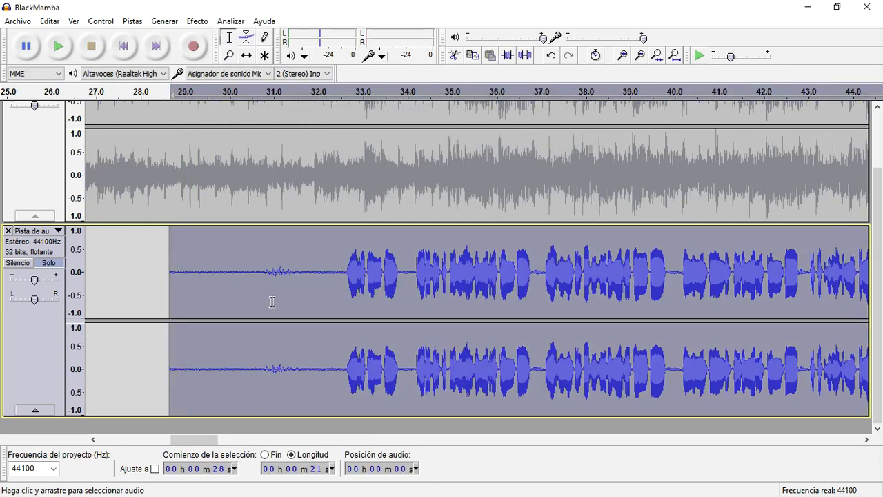
{"action": "left_click", "coordinate": [197, 22]}
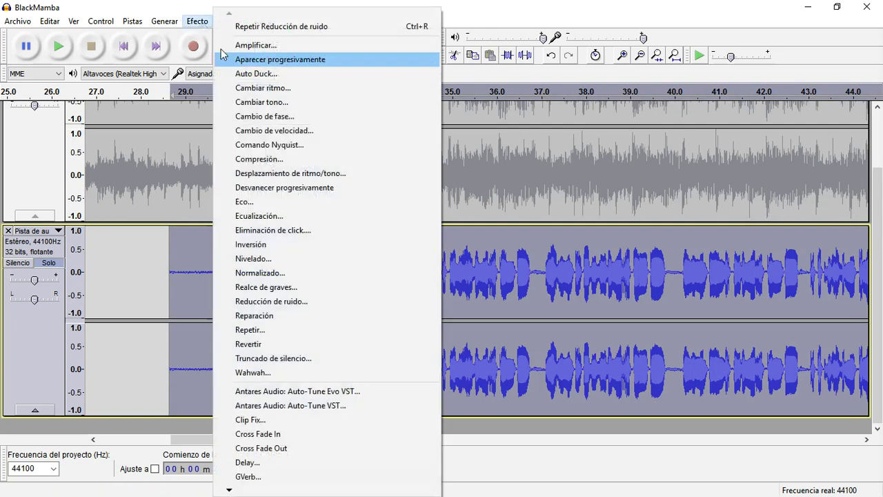
{"action": "left_click", "coordinate": [327, 303]}
{"action": "left_click", "coordinate": [514, 372]}
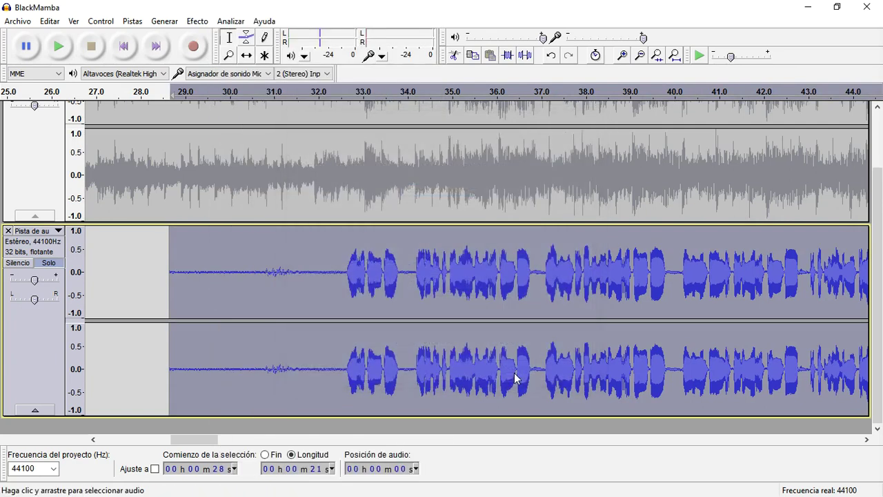
Apply Reducción de ruido to the whole clip again, using a new noise profile from its opening up to about 30.3 s
{"action": "left_click_drag", "start_coordinate": [244, 280], "coordinate": [146, 280]}
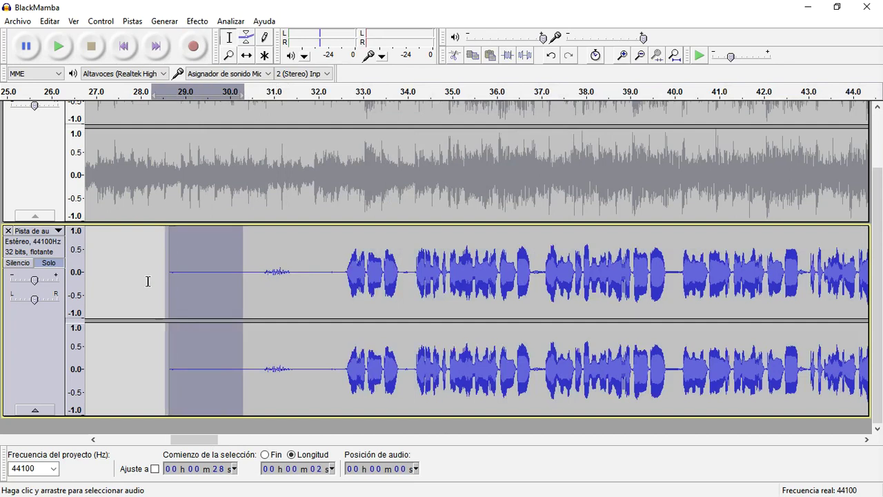
{"action": "left_click", "coordinate": [197, 21]}
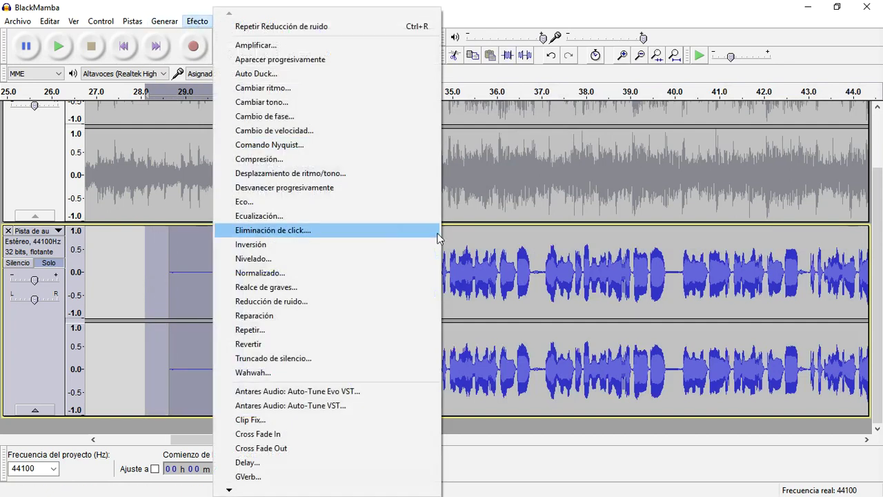
{"action": "left_click", "coordinate": [383, 302]}
{"action": "left_click", "coordinate": [449, 195]}
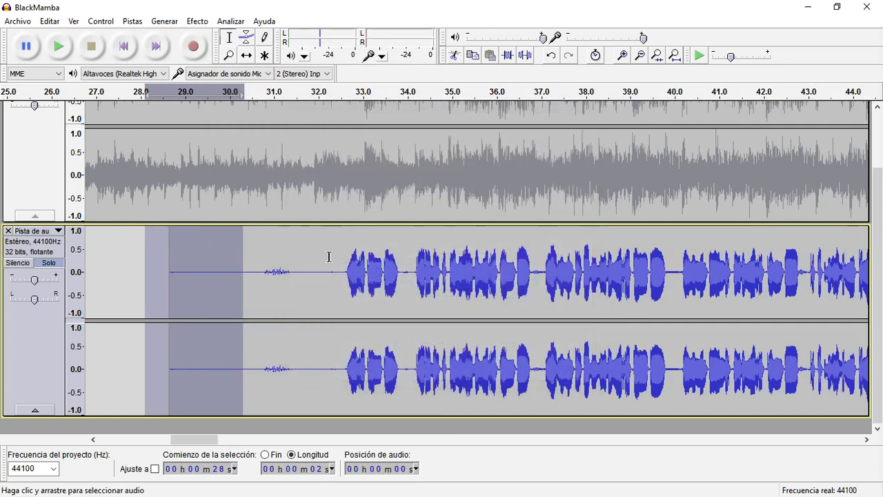
{"action": "double_click", "coordinate": [330, 255]}
{"action": "left_click", "coordinate": [197, 21]}
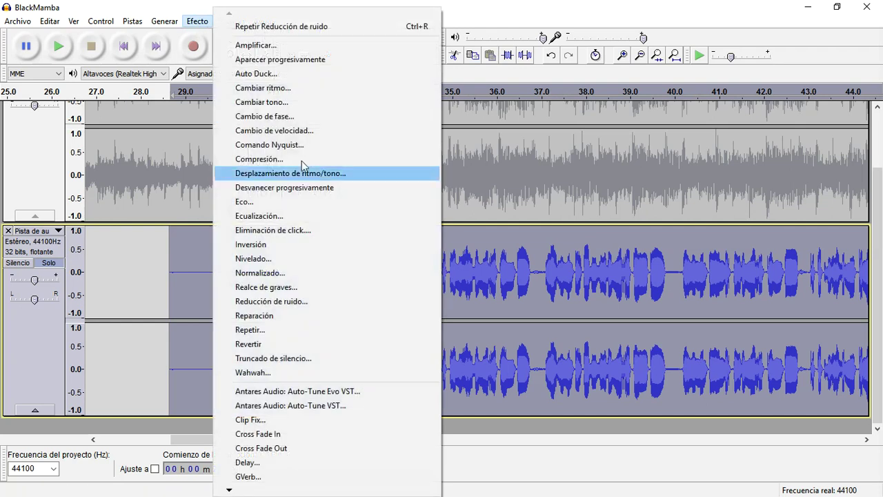
{"action": "left_click", "coordinate": [339, 301]}
{"action": "left_click", "coordinate": [514, 371]}
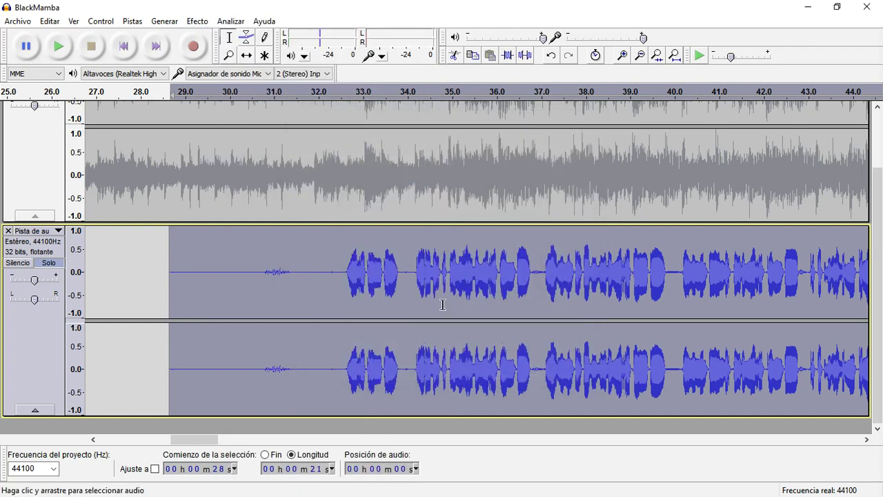
Play the recording's faint noise between about 30 and 32.3 s, just before the first phrase, and silence that stretch
{"action": "left_click_drag", "start_coordinate": [335, 286], "coordinate": [228, 300]}
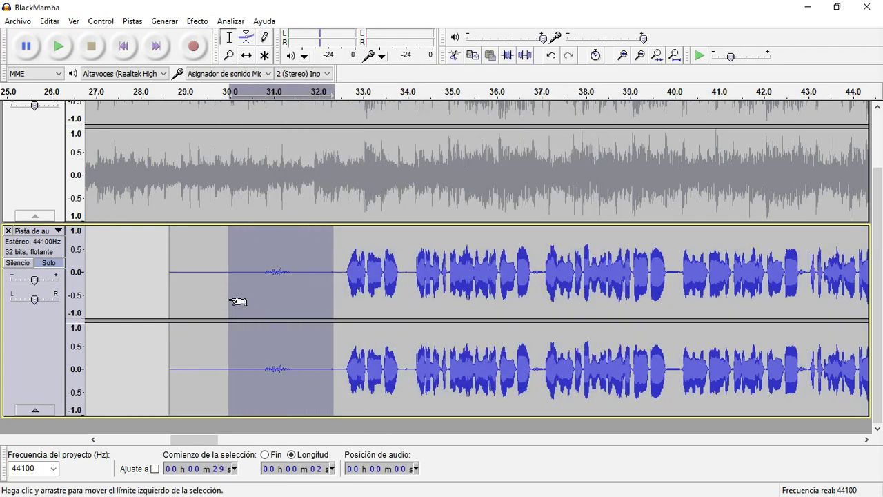
{"action": "key", "text": "space"}
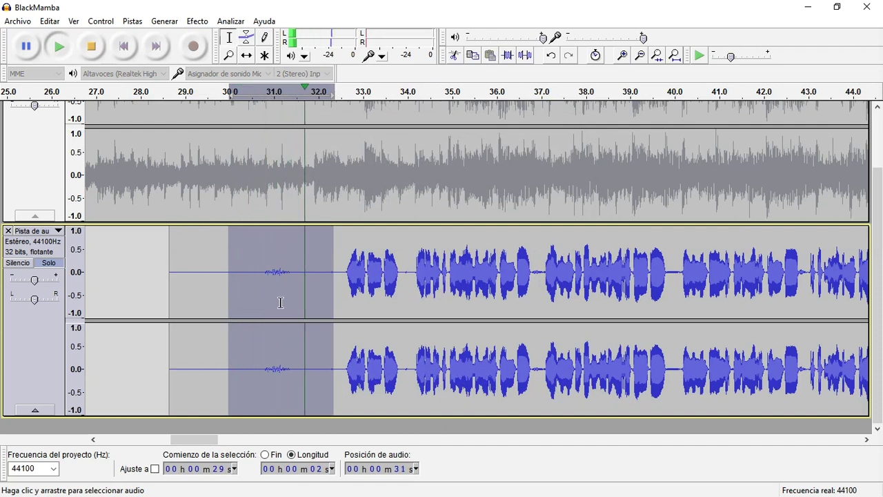
{"action": "left_click", "coordinate": [529, 59]}
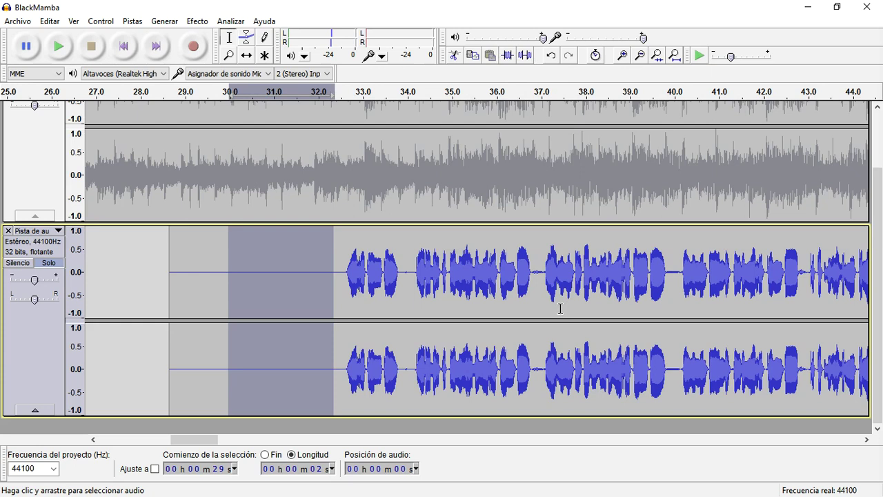
Play the gap between phrases from about 36.8 to 37.1 s in the recording and silence it
{"action": "scroll", "coordinate": [566, 302], "scroll_direction": "up", "scroll_amount": 2}
{"action": "left_click_drag", "start_coordinate": [424, 288], "coordinate": [475, 299]}
{"action": "key", "text": "space"}
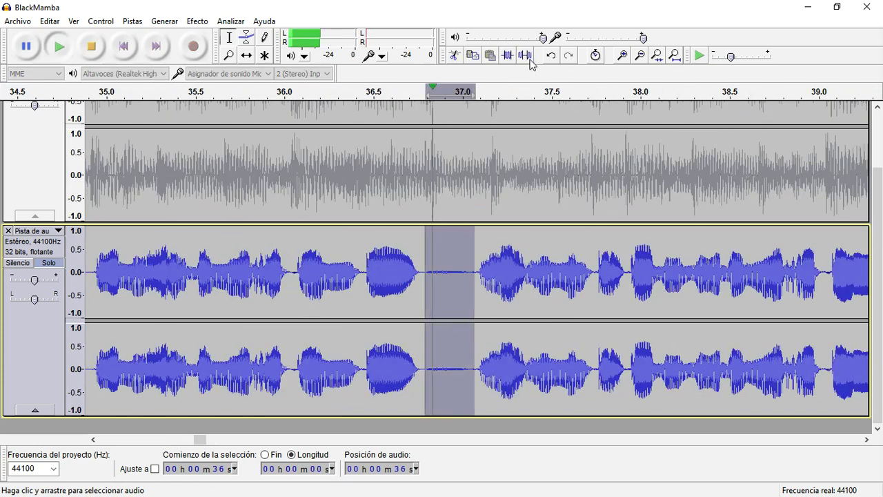
{"action": "left_click", "coordinate": [526, 57]}
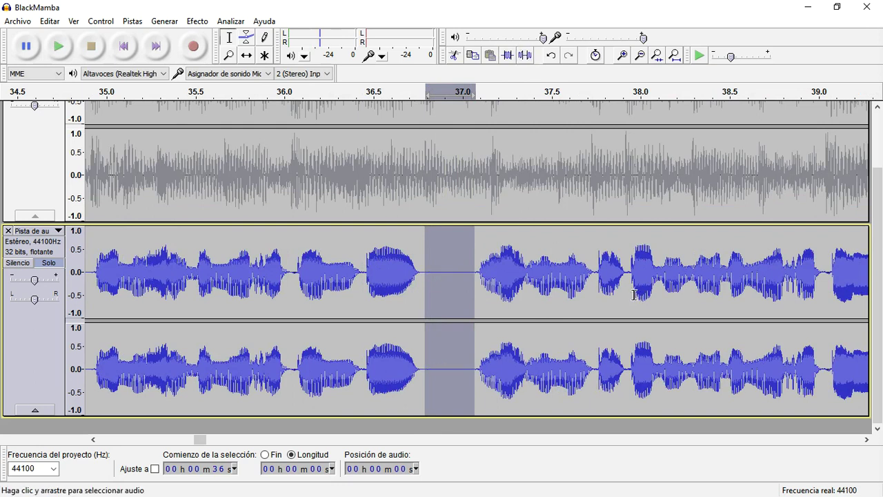
Silence the recording's gaps at about 39.8 to 40.1 s and 42.8 to 42.95 s
{"action": "scroll", "coordinate": [632, 293], "scroll_direction": "right", "scroll_amount": 5}
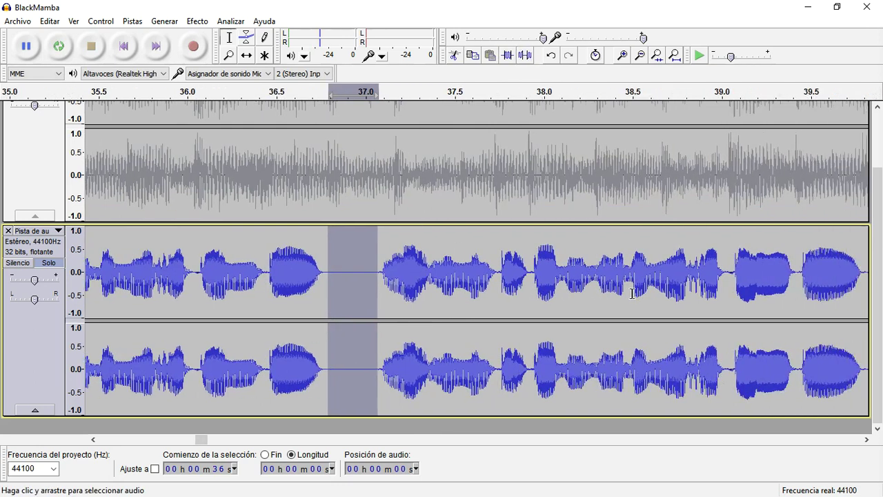
{"action": "scroll", "coordinate": [631, 294], "scroll_direction": "right", "scroll_amount": 1}
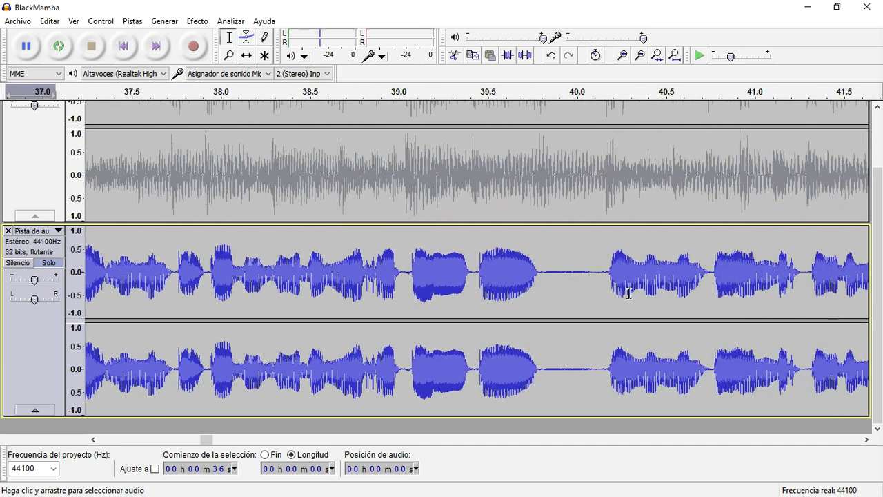
{"action": "left_click_drag", "start_coordinate": [542, 289], "coordinate": [594, 299]}
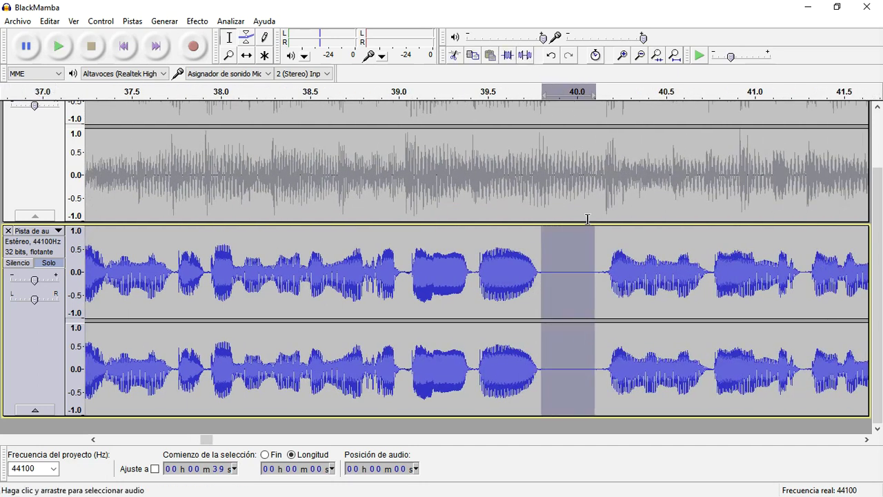
{"action": "scroll", "coordinate": [653, 266], "scroll_direction": "right", "scroll_amount": 7}
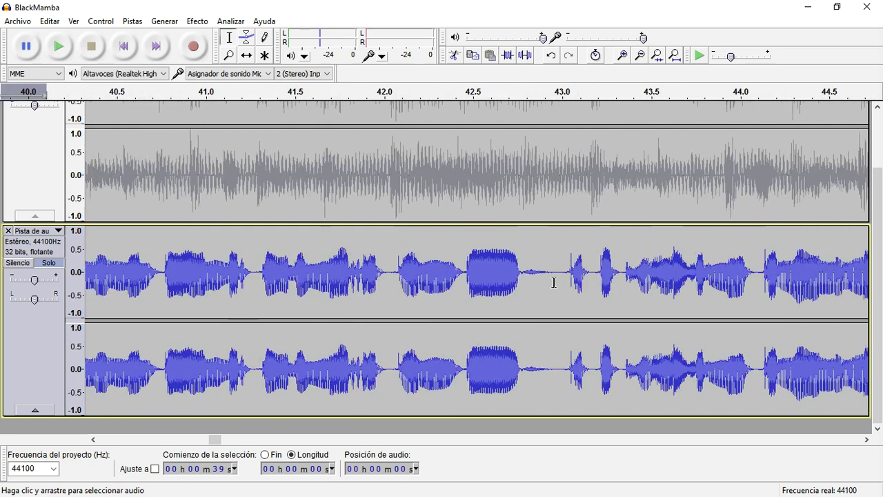
{"action": "left_click_drag", "start_coordinate": [525, 282], "coordinate": [554, 284]}
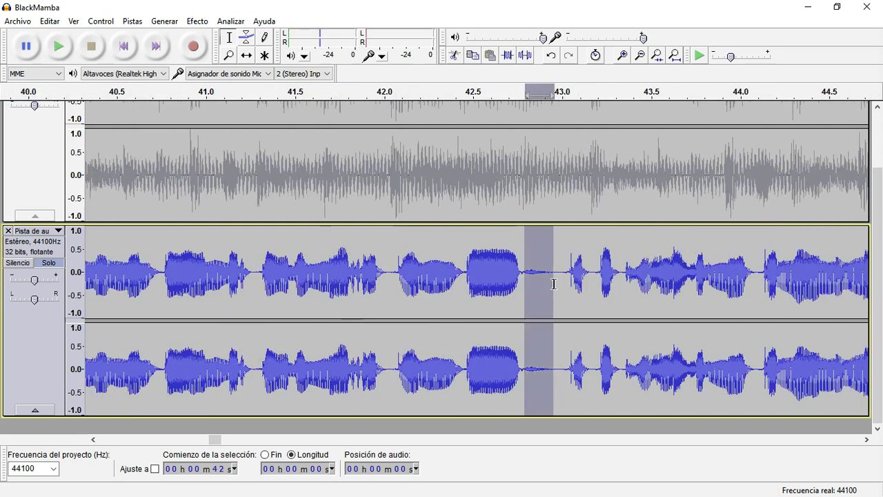
Silence the recording's gaps at about 45.15 to 46.4 s and 47.35 to 47.8 s
{"action": "scroll", "coordinate": [619, 299], "scroll_direction": "right", "scroll_amount": 6}
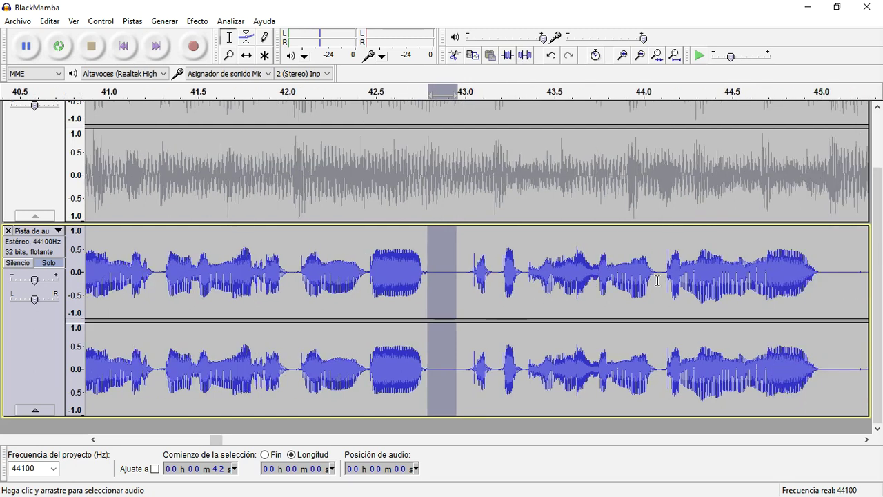
{"action": "left_click_drag", "start_coordinate": [526, 284], "coordinate": [747, 298]}
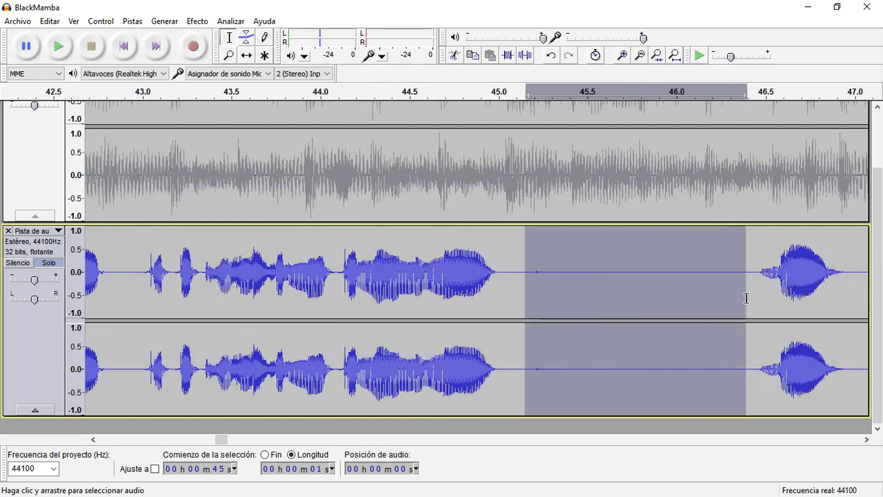
{"action": "scroll", "coordinate": [655, 292], "scroll_direction": "right", "scroll_amount": 6}
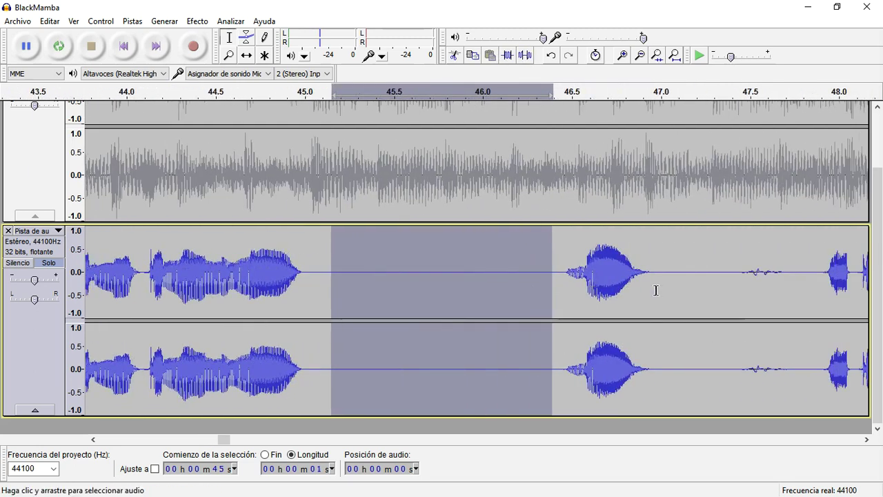
{"action": "left_click_drag", "start_coordinate": [494, 283], "coordinate": [581, 289]}
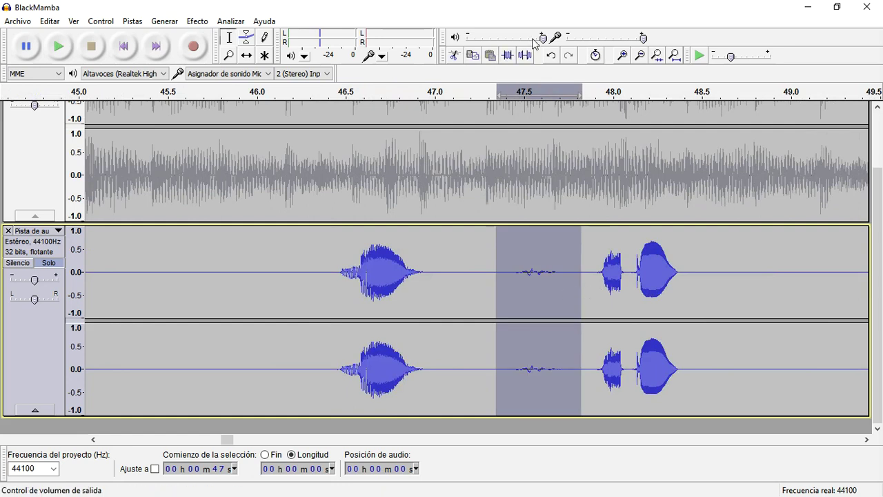
{"action": "left_click", "coordinate": [529, 60]}
Silence the recording's gap at about 48.45 to 49.35 s and its tail from about 49.95 s to the end
{"action": "scroll", "coordinate": [655, 274], "scroll_direction": "right", "scroll_amount": 2}
{"action": "left_click_drag", "start_coordinate": [530, 280], "coordinate": [696, 292]}
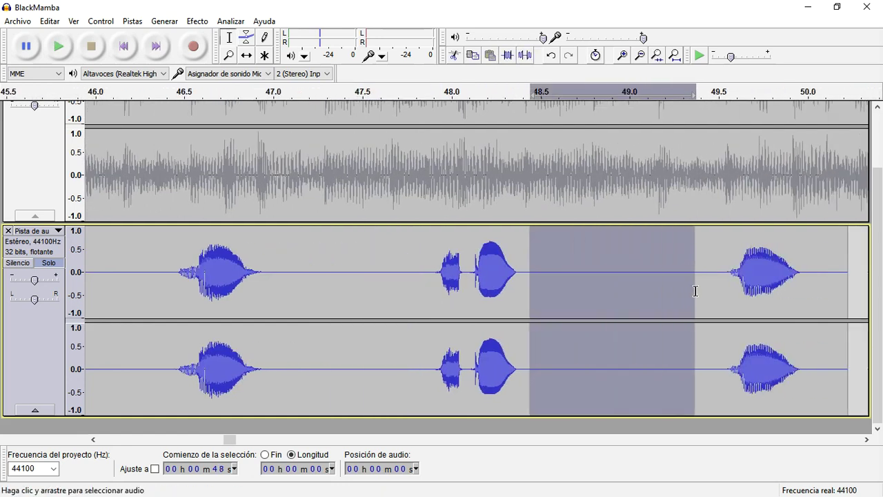
{"action": "left_click", "coordinate": [525, 55]}
{"action": "scroll", "coordinate": [643, 325], "scroll_direction": "right", "scroll_amount": 3}
{"action": "left_click_drag", "start_coordinate": [642, 325], "coordinate": [543, 318]}
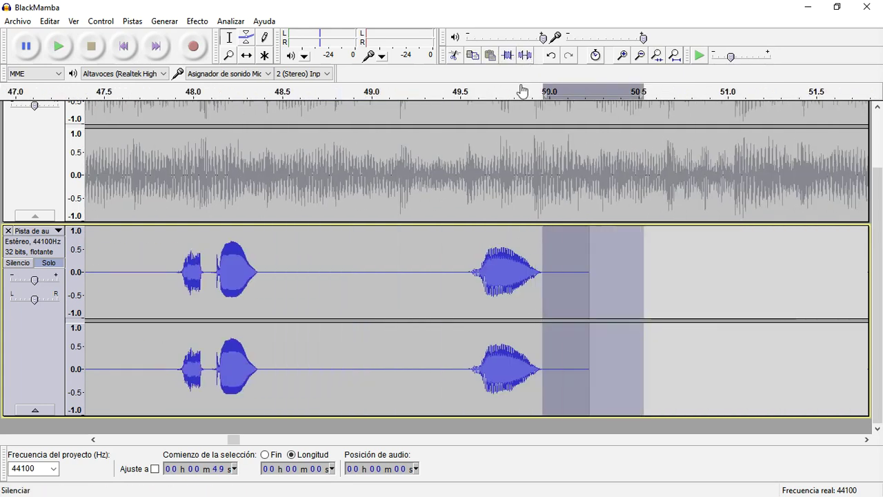
Play the cleaned recording on its own from about 31 s, and turn off the track's solo
{"action": "key", "text": "ctrl+f"}
{"action": "left_click", "coordinate": [170, 282]}
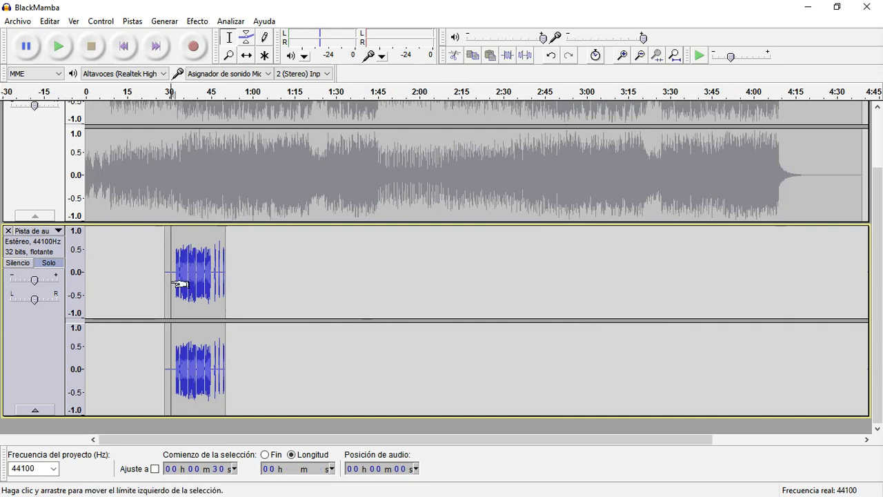
{"action": "left_click", "coordinate": [174, 287]}
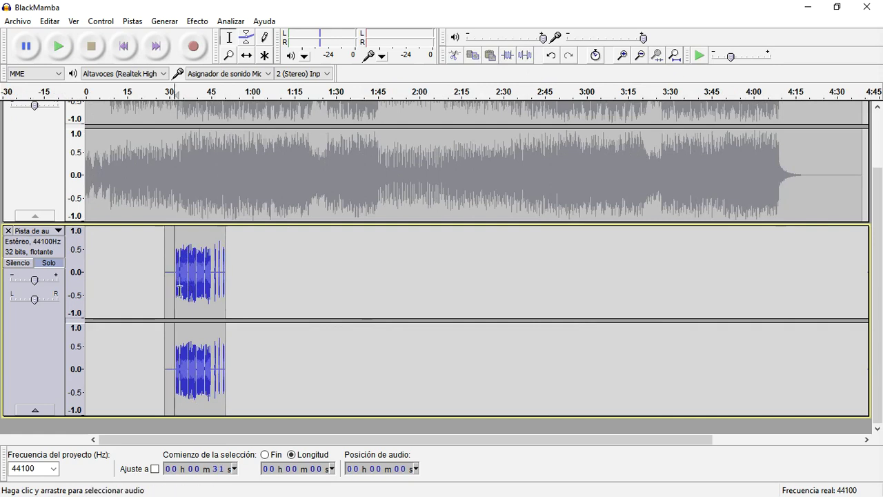
{"action": "key", "text": "space"}
{"action": "left_click", "coordinate": [54, 265]}
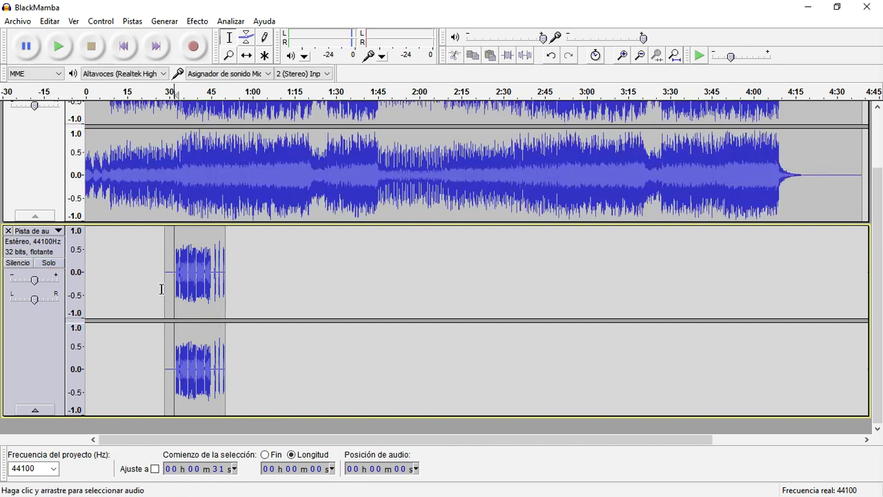
Select the recording's sung part from about 32.6 to 50 s and open the Antares Auto-Tune VST effect for it
{"action": "double_click", "coordinate": [188, 289]}
{"action": "scroll", "coordinate": [178, 288], "scroll_direction": "up", "scroll_amount": 4, "text": "ctrl"}
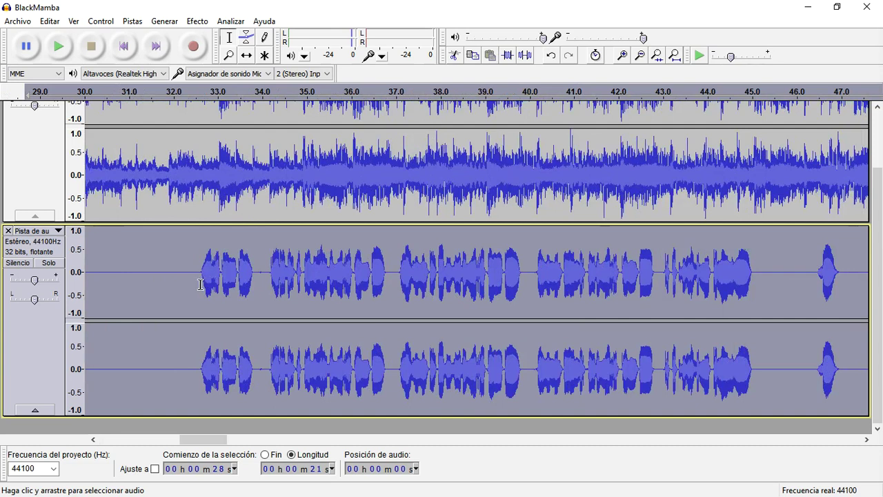
{"action": "left_click", "coordinate": [200, 284]}
{"action": "left_click_drag", "start_coordinate": [200, 288], "coordinate": [684, 302]}
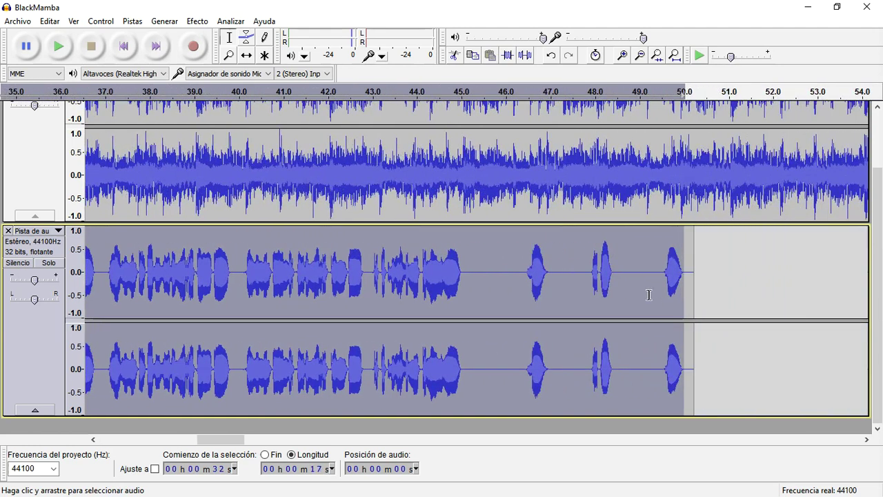
{"action": "left_click_drag", "start_coordinate": [218, 445], "coordinate": [201, 445]}
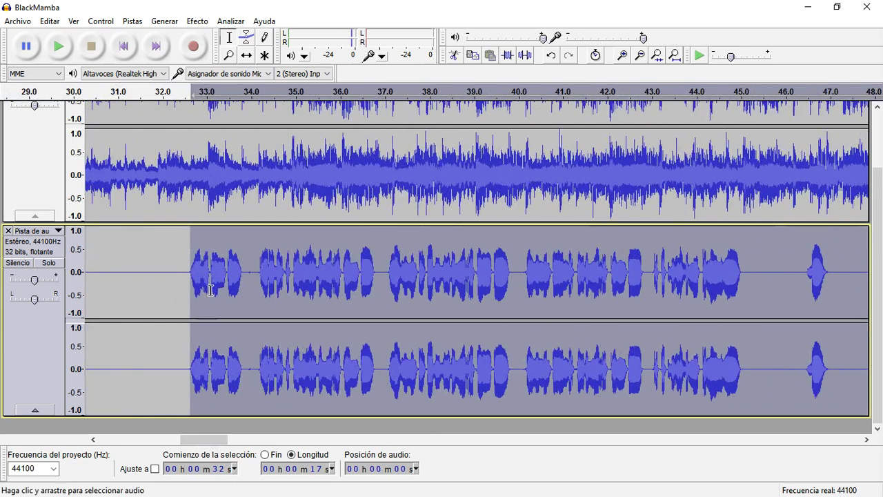
{"action": "left_click", "coordinate": [199, 21]}
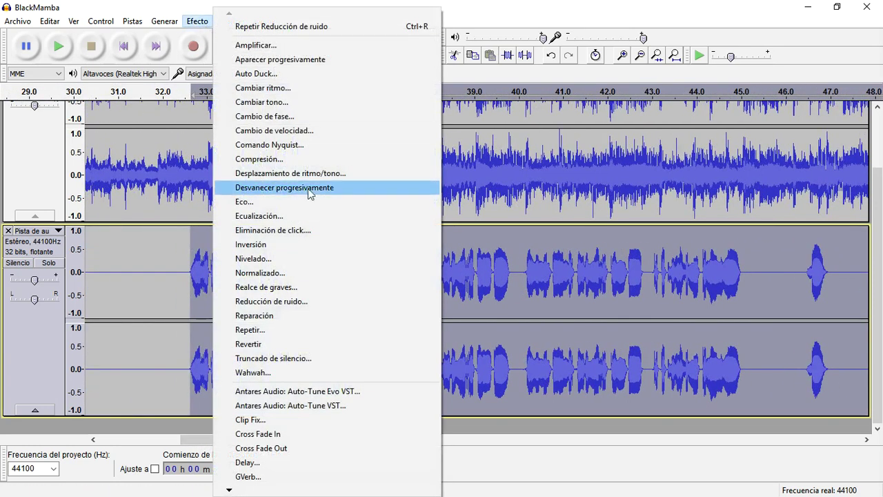
{"action": "left_click", "coordinate": [347, 406]}
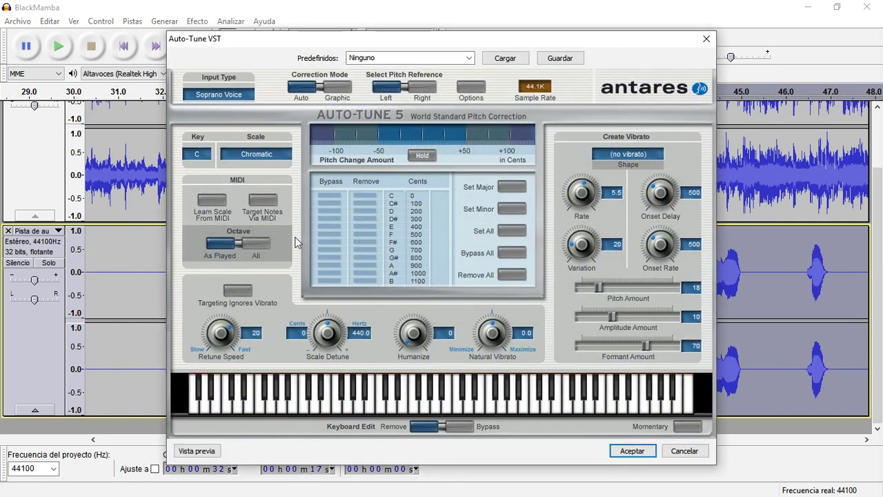
Set Auto-Tune to key E, Minor scale and retune speed 0, preview it, and apply it to the selected part
{"action": "left_click", "coordinate": [197, 156]}
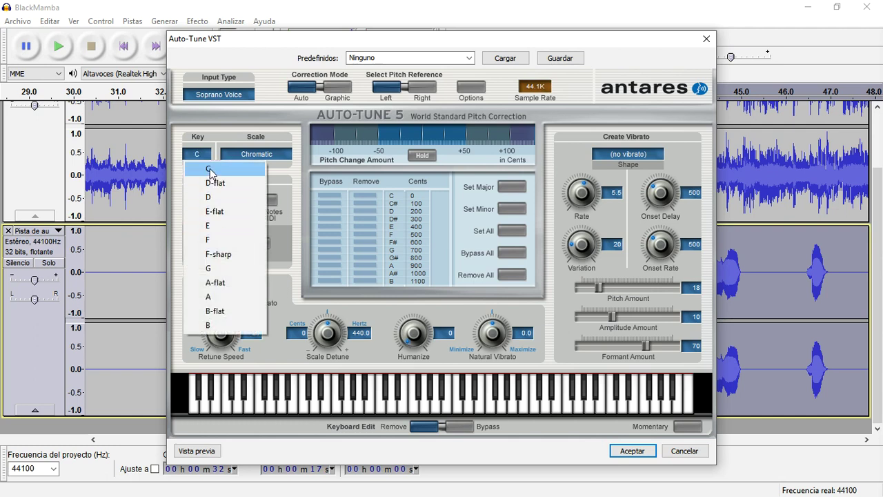
{"action": "left_click", "coordinate": [215, 229]}
{"action": "left_click", "coordinate": [261, 161]}
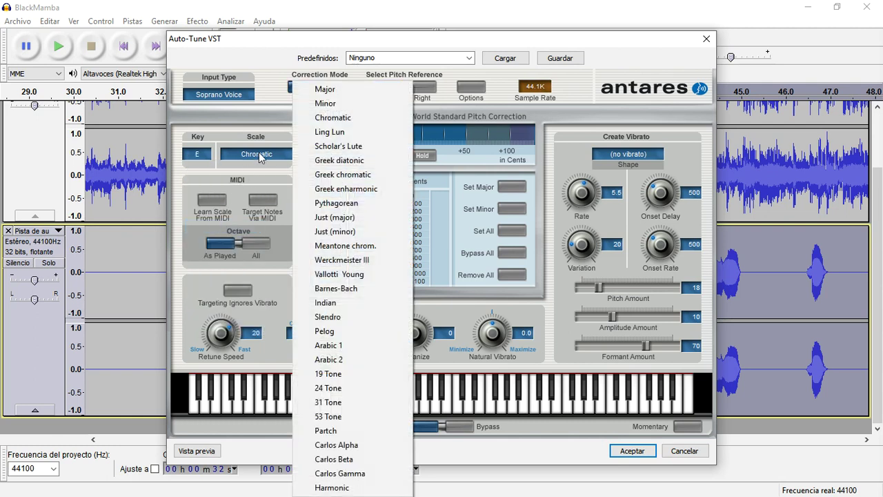
{"action": "left_click", "coordinate": [331, 103]}
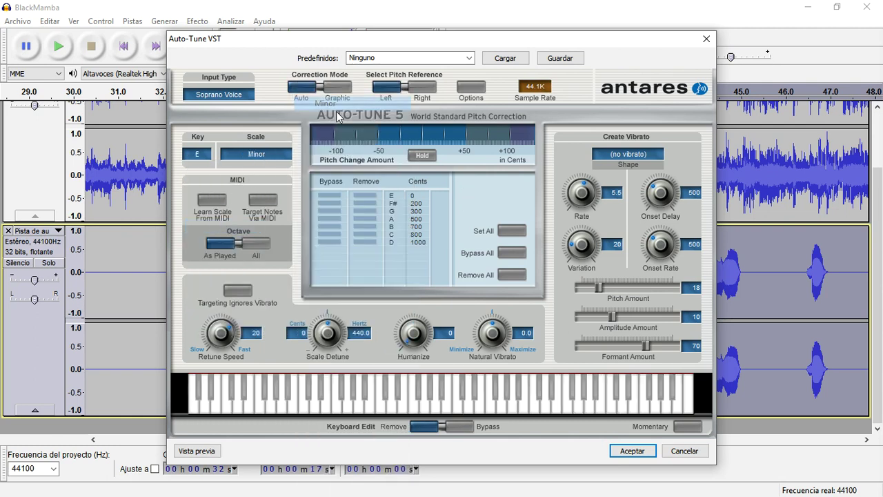
{"action": "left_click", "coordinate": [197, 452]}
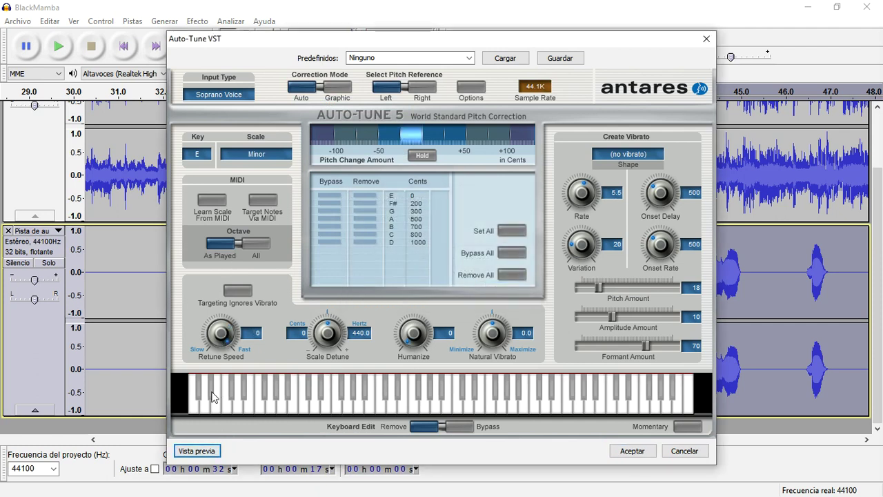
{"action": "left_click", "coordinate": [197, 451]}
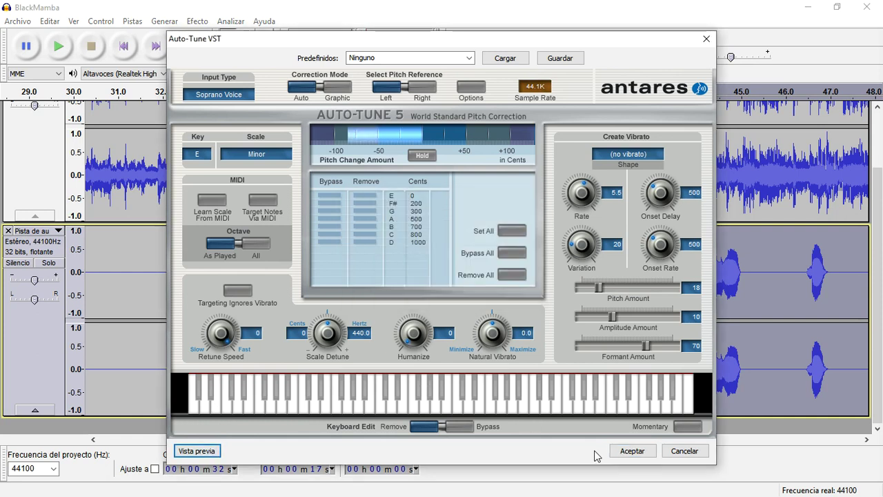
{"action": "left_click", "coordinate": [632, 452]}
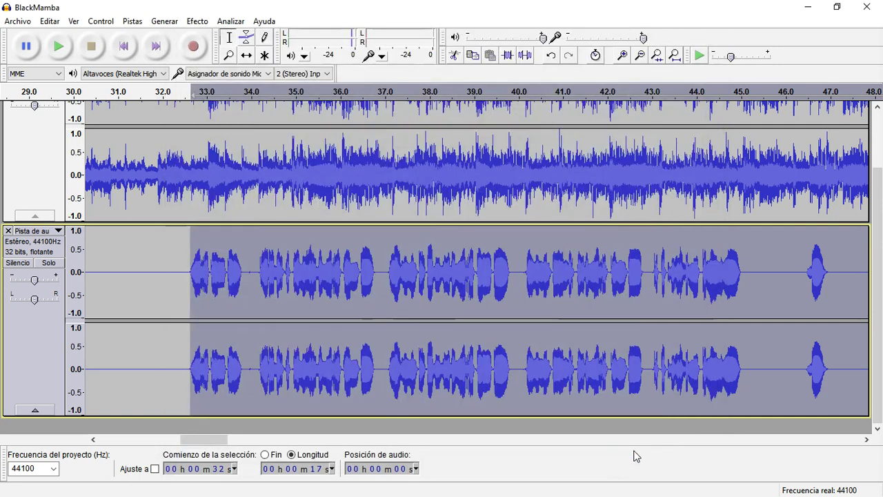
Solo the recording and play the pitch-corrected part
{"action": "key", "text": "ctrl+f"}
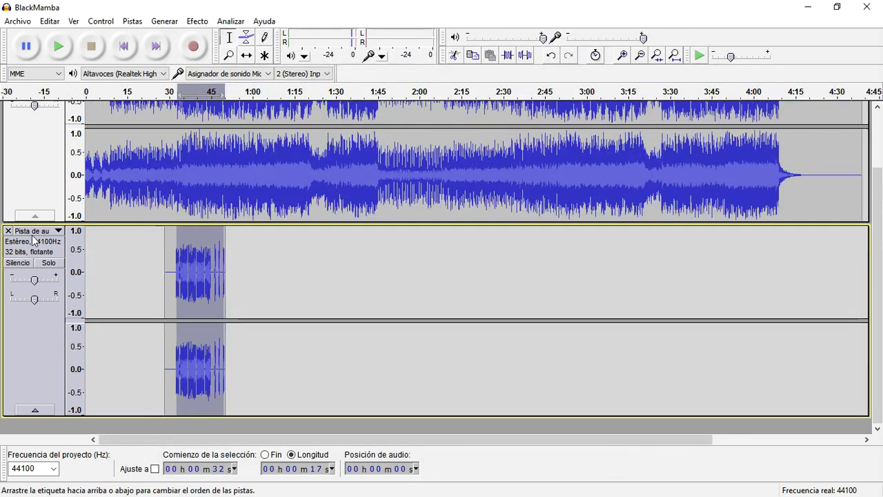
{"action": "left_click", "coordinate": [48, 265]}
{"action": "key", "text": "space"}
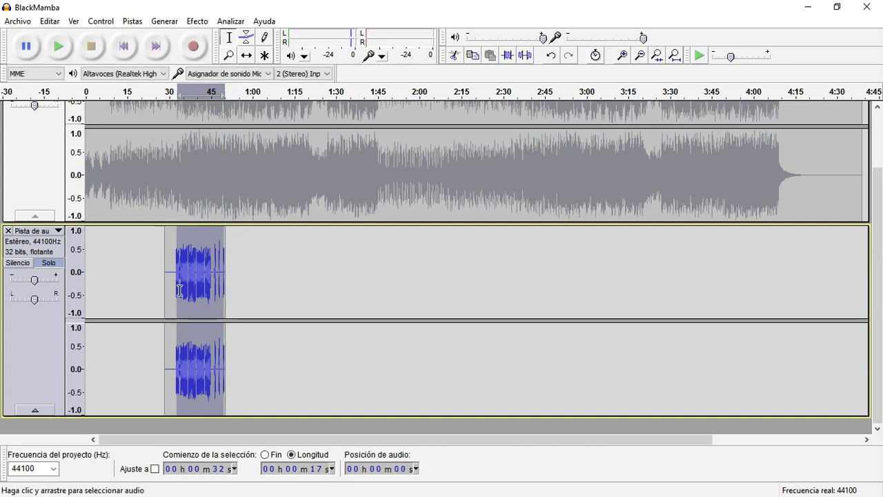
{"action": "scroll", "coordinate": [179, 289], "scroll_direction": "up", "scroll_amount": 3}
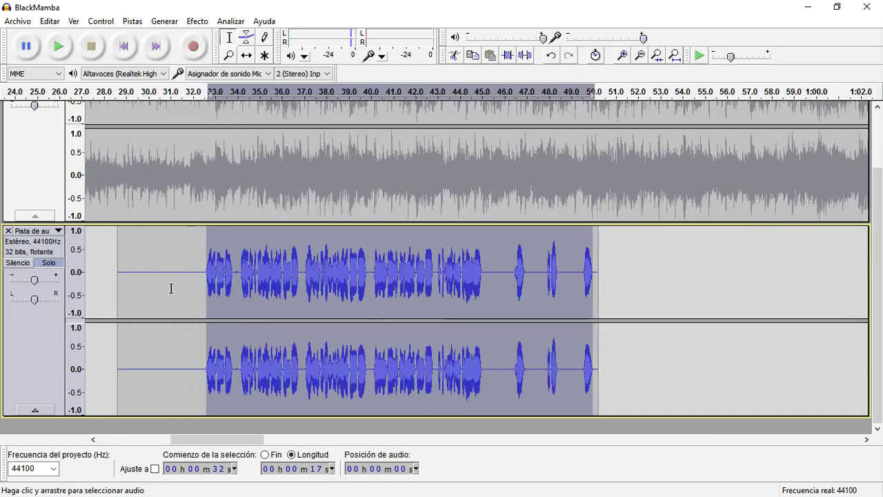
Undo and redo the Auto-Tune pass to compare both versions, and play the recording on its own
{"action": "left_click", "coordinate": [551, 58]}
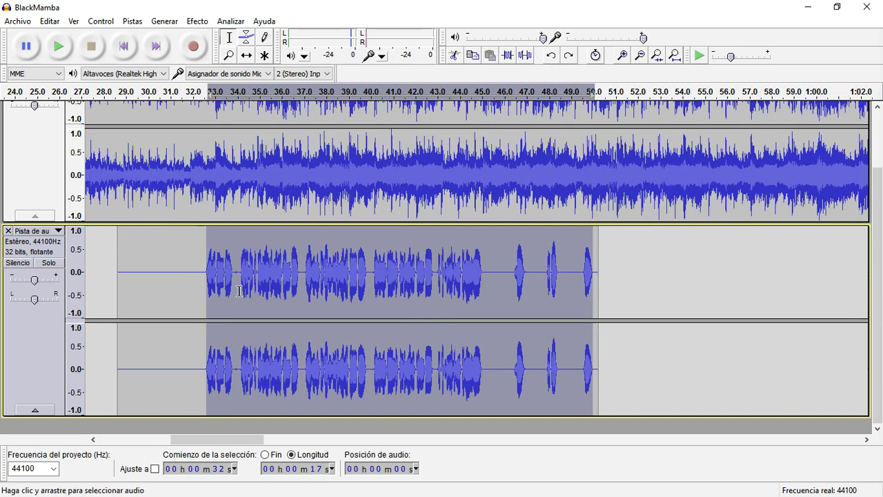
{"action": "left_click", "coordinate": [554, 57]}
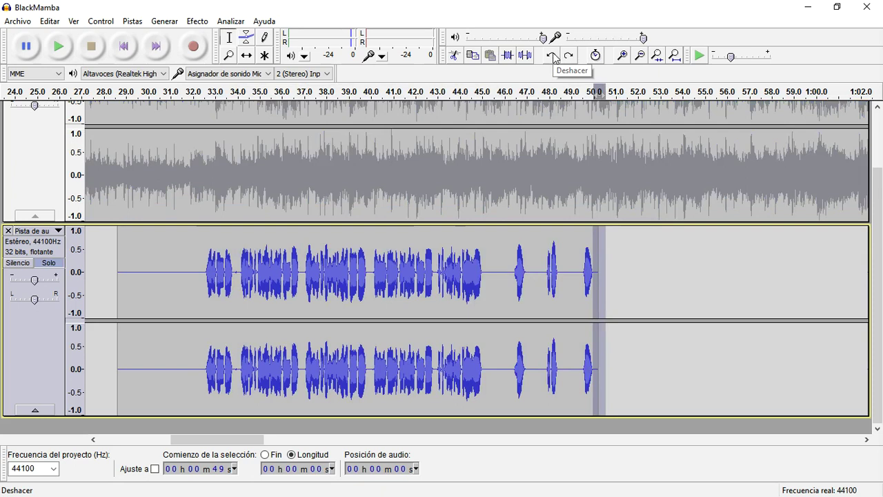
{"action": "left_click", "coordinate": [569, 55]}
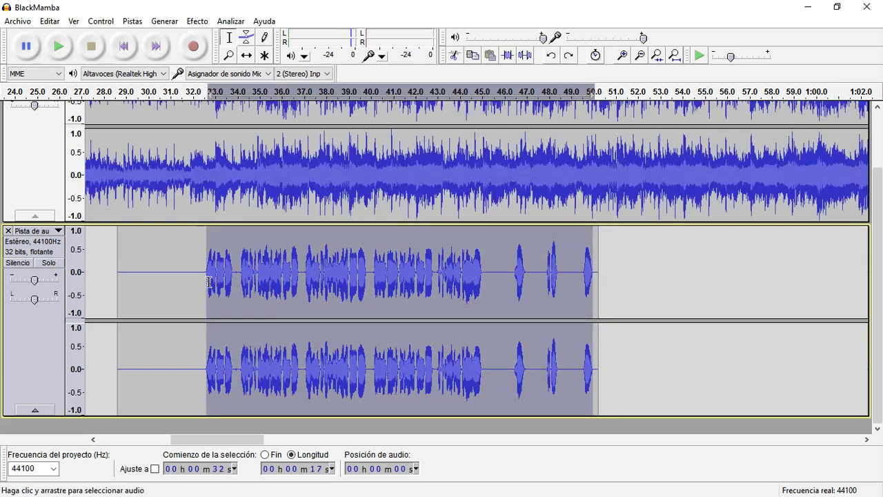
{"action": "left_click", "coordinate": [48, 263]}
{"action": "key", "text": "space"}
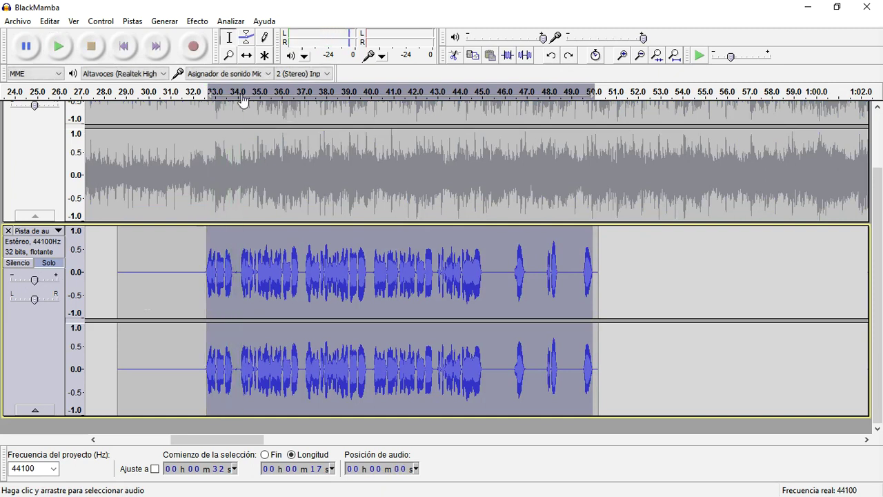
Apply Auto-Tune VST to the same part with key F and Minor scale after a preview, and play the result
{"action": "left_click", "coordinate": [198, 20]}
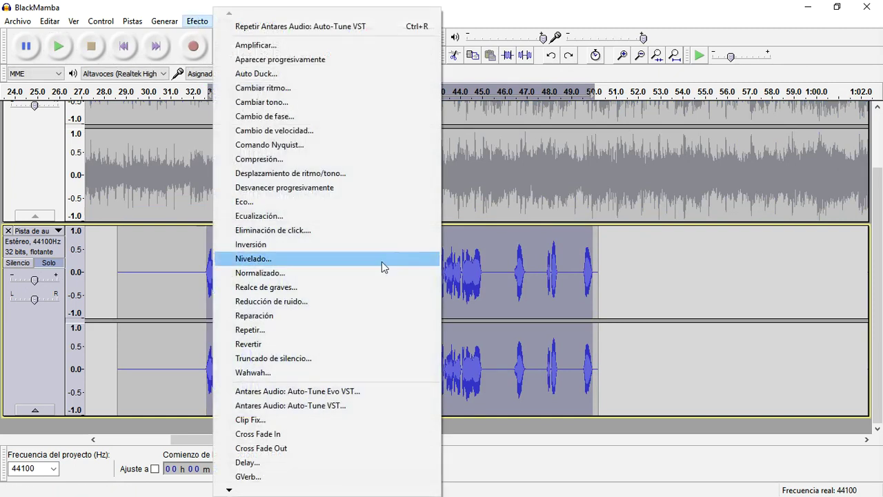
{"action": "left_click", "coordinate": [360, 403]}
{"action": "left_click", "coordinate": [207, 157]}
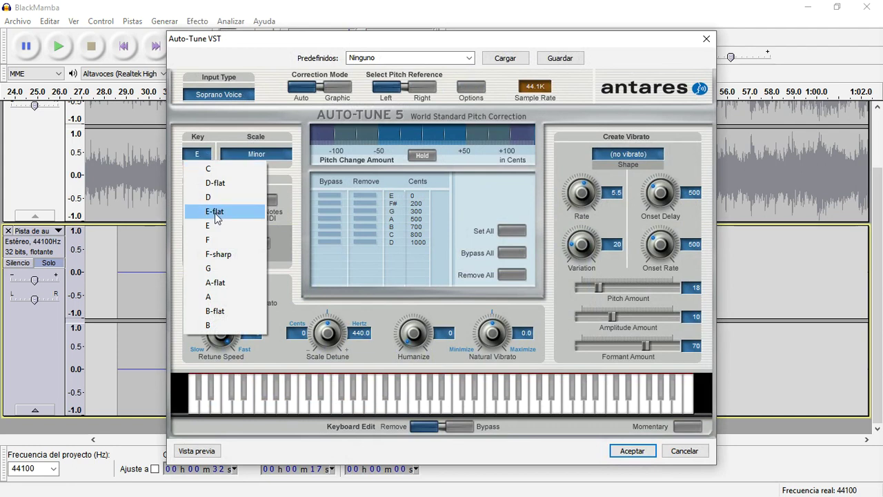
{"action": "left_click", "coordinate": [207, 239]}
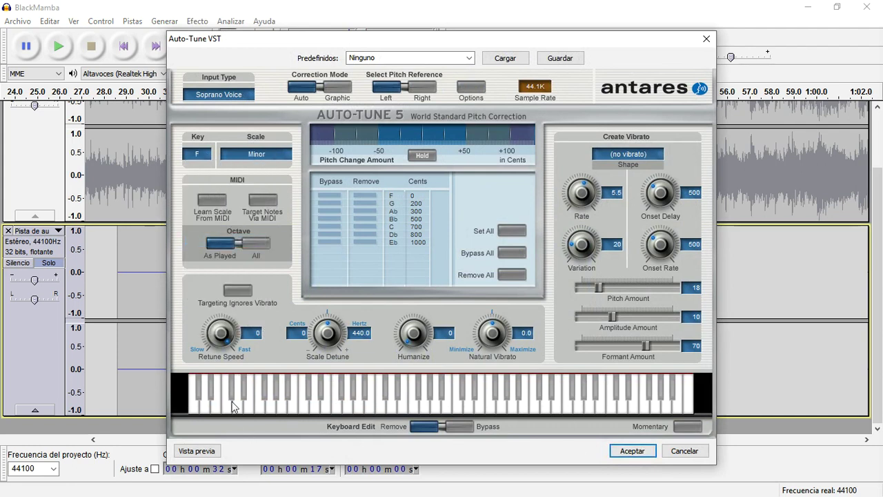
{"action": "left_click", "coordinate": [196, 452]}
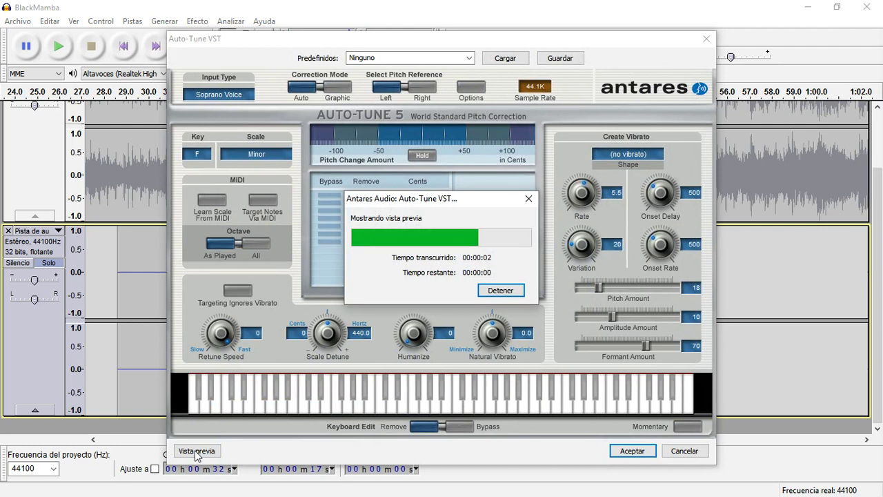
{"action": "left_click", "coordinate": [639, 451]}
{"action": "key", "text": "space"}
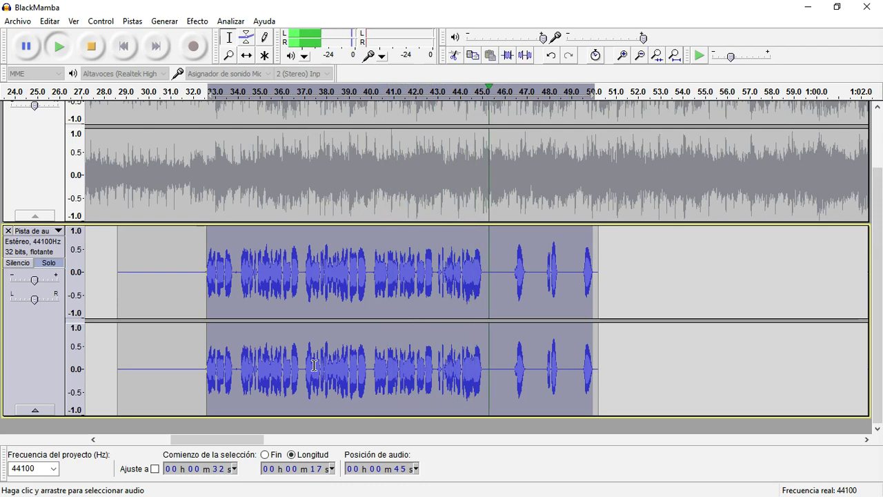
{"action": "key", "text": "space"}
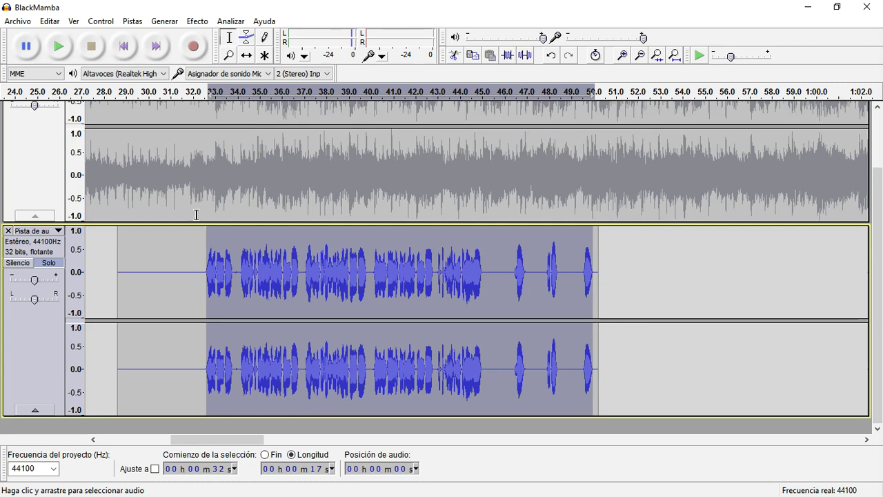
Duplicate the recording's whole clip onto a new track
{"action": "double_click", "coordinate": [279, 290]}
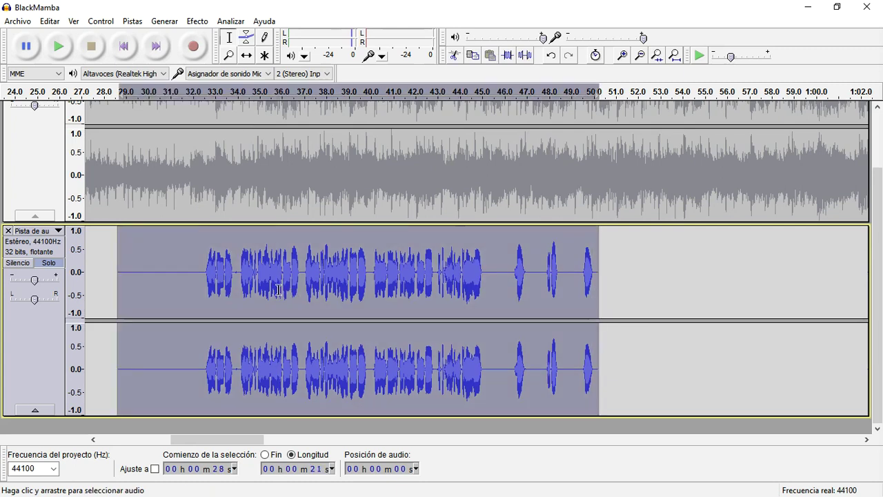
{"action": "key", "text": "ctrl+d"}
{"action": "scroll", "coordinate": [279, 290], "scroll_direction": "down", "scroll_amount": 3}
{"action": "left_click", "coordinate": [279, 290]}
Apply a regular Delay to the duplicated clip with 6.0 dB decay, 0.50 s delay time and 5 echoes
{"action": "double_click", "coordinate": [222, 289]}
{"action": "left_click", "coordinate": [197, 21]}
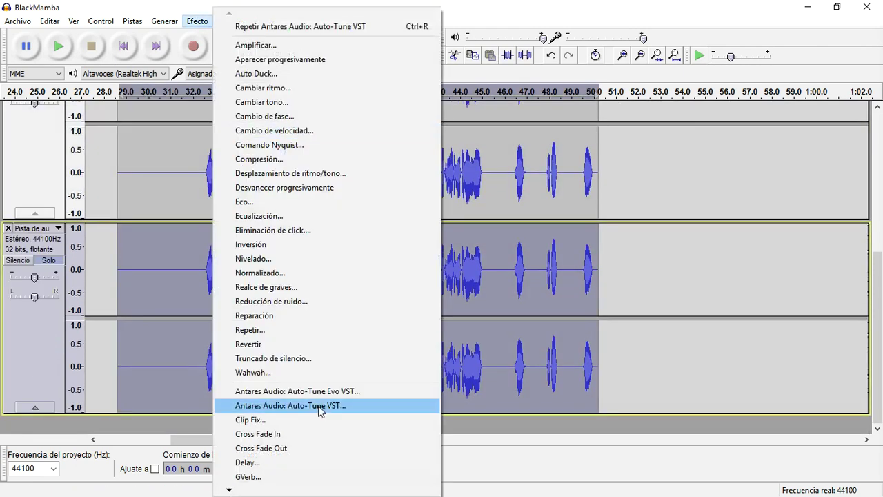
{"action": "left_click", "coordinate": [307, 469]}
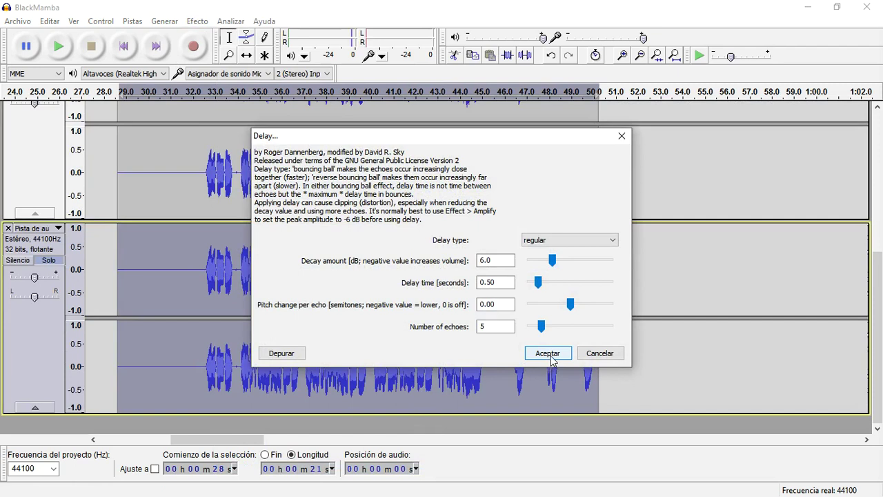
{"action": "left_click", "coordinate": [548, 354]}
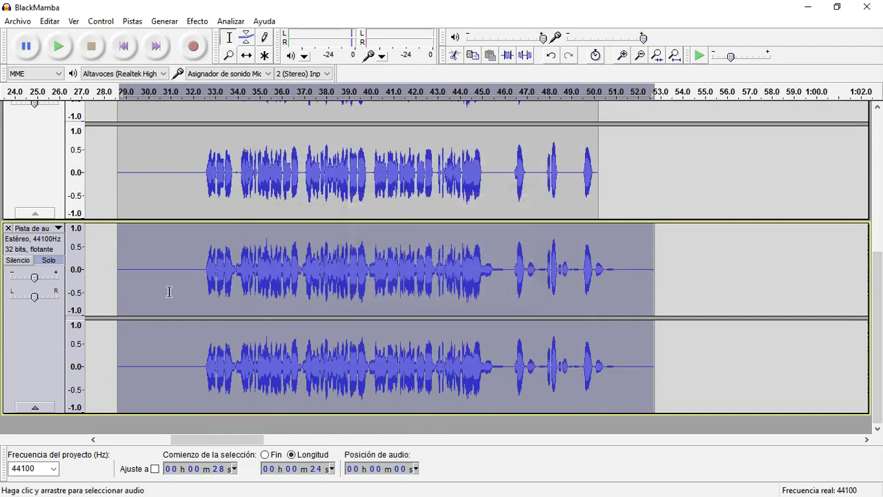
Set the gain of the delayed duplicate track to -12 dB
{"action": "double_click", "coordinate": [36, 279]}
{"action": "type", "text": "-"}
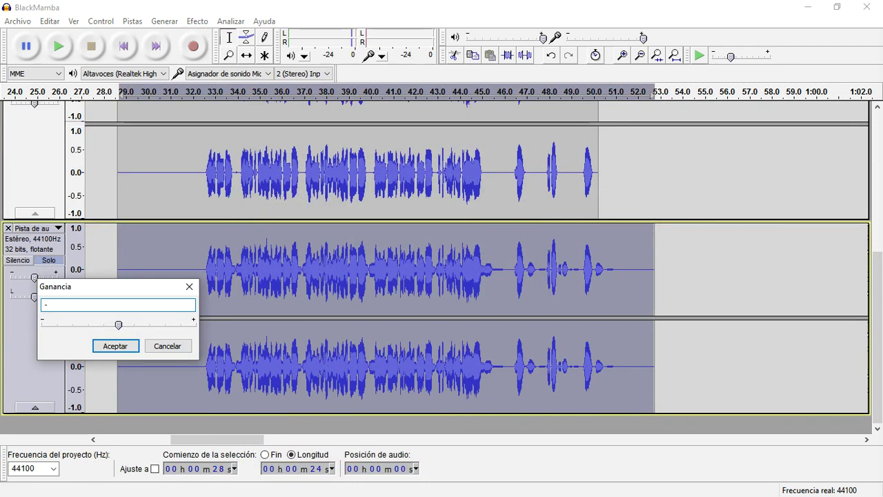
{"action": "type", "text": "12"}
{"action": "key", "text": "Return"}
Set the gain of the original recording's track to -6 dB
{"action": "scroll", "coordinate": [39, 279], "scroll_direction": "up", "scroll_amount": 3}
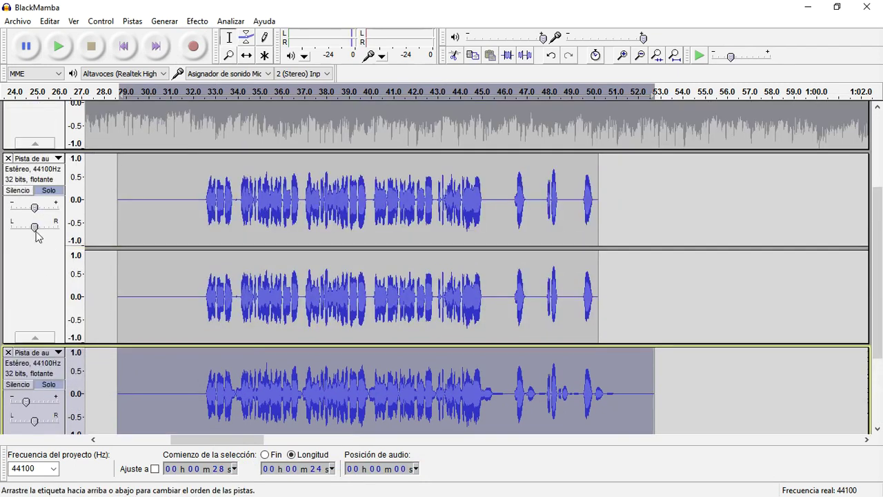
{"action": "double_click", "coordinate": [34, 211]}
{"action": "type", "text": "-"}
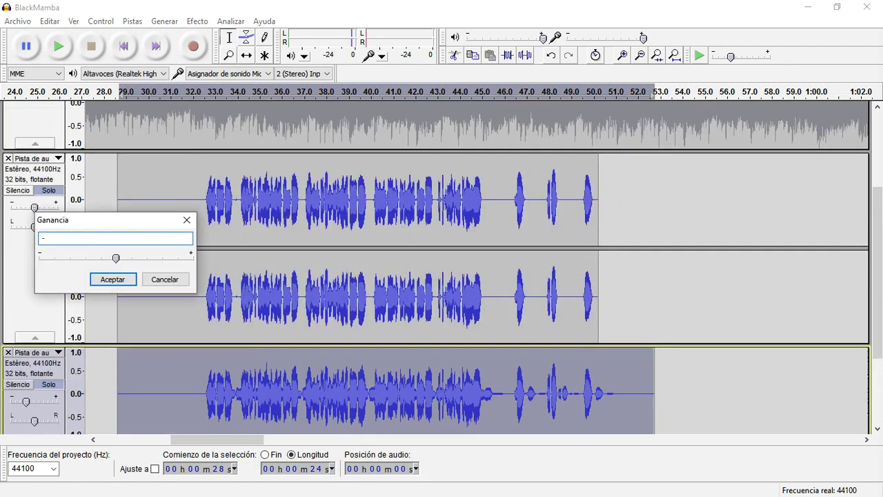
{"action": "type", "text": "6"}
{"action": "key", "text": "Return"}
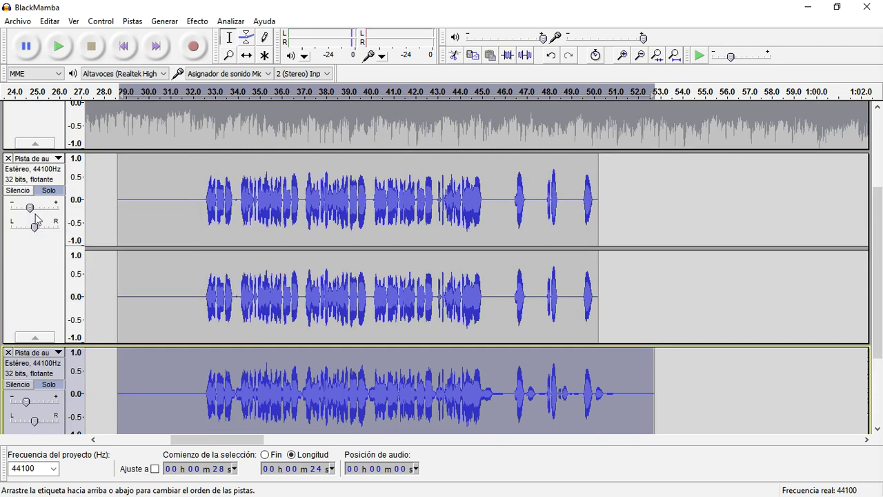
Return to the project's start, fit the whole project in view, and turn off solo on both voice tracks
{"action": "left_click", "coordinate": [125, 47]}
{"action": "key", "text": "ctrl+f"}
{"action": "scroll", "coordinate": [147, 228], "scroll_direction": "up", "scroll_amount": 3}
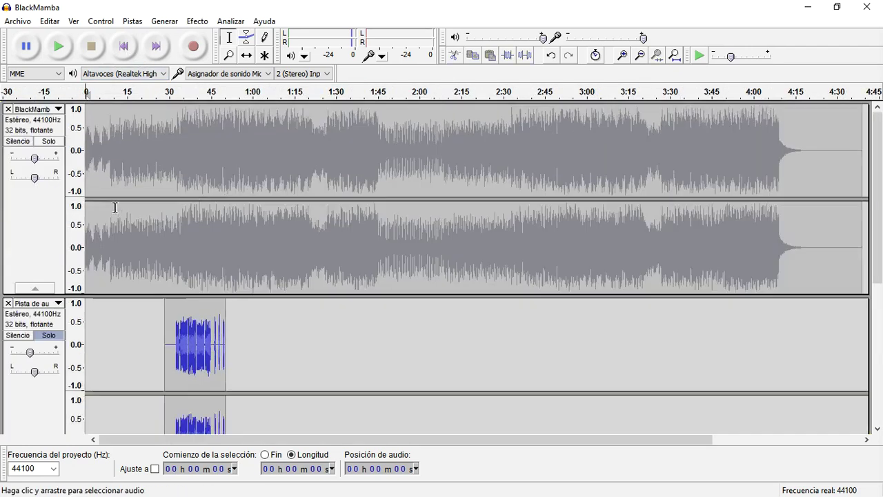
{"action": "left_click", "coordinate": [48, 335]}
{"action": "scroll", "coordinate": [67, 298], "scroll_direction": "down", "scroll_amount": 4}
{"action": "left_click", "coordinate": [48, 322]}
Play the full mix of backing track and both voice tracks from about 30 s
{"action": "scroll", "coordinate": [95, 325], "scroll_direction": "up", "scroll_amount": 3}
{"action": "left_click", "coordinate": [169, 256]}
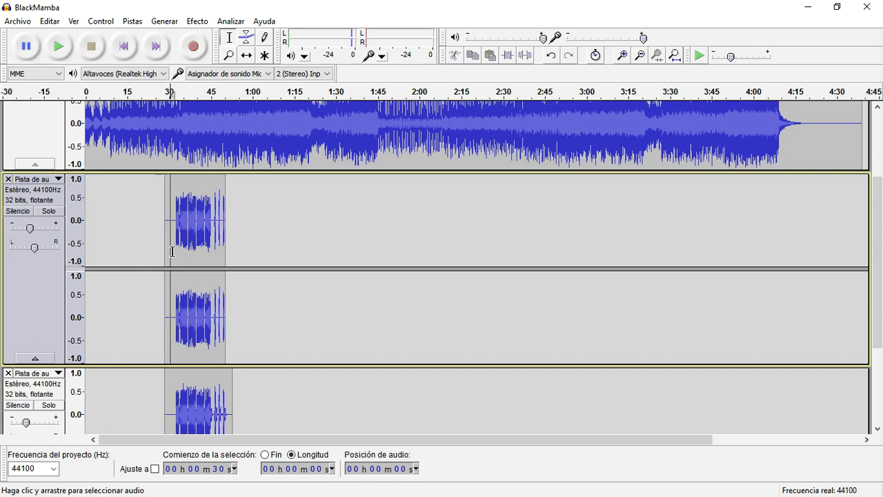
{"action": "key", "text": "space"}
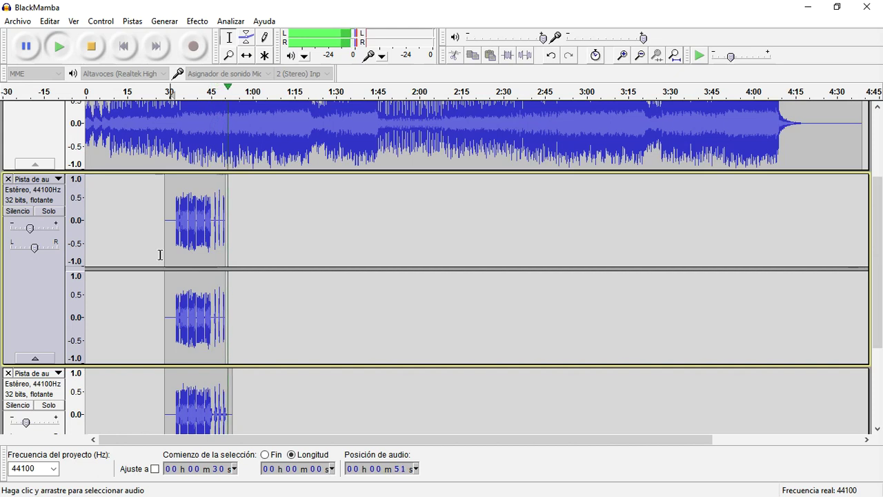
Stop playback and set the gain of the original recording's track to -5 dB
{"action": "key", "text": "space"}
{"action": "double_click", "coordinate": [30, 229]}
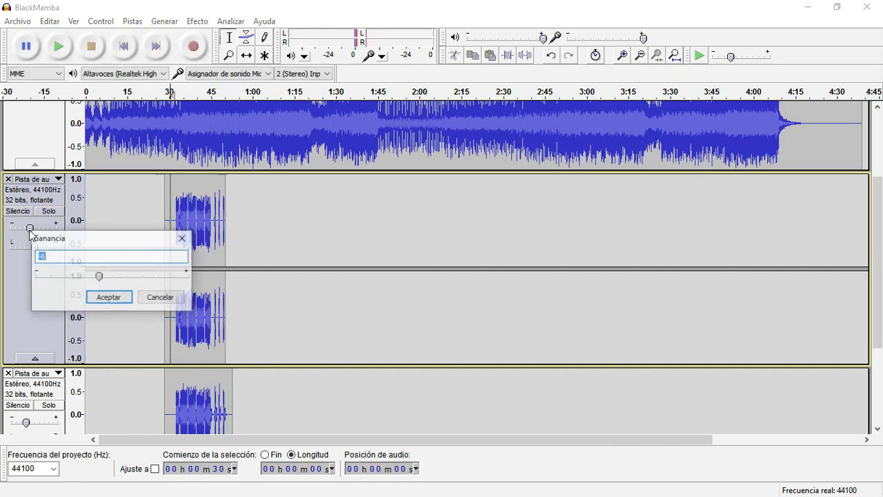
{"action": "type", "text": "-5"}
{"action": "key", "text": "Return"}
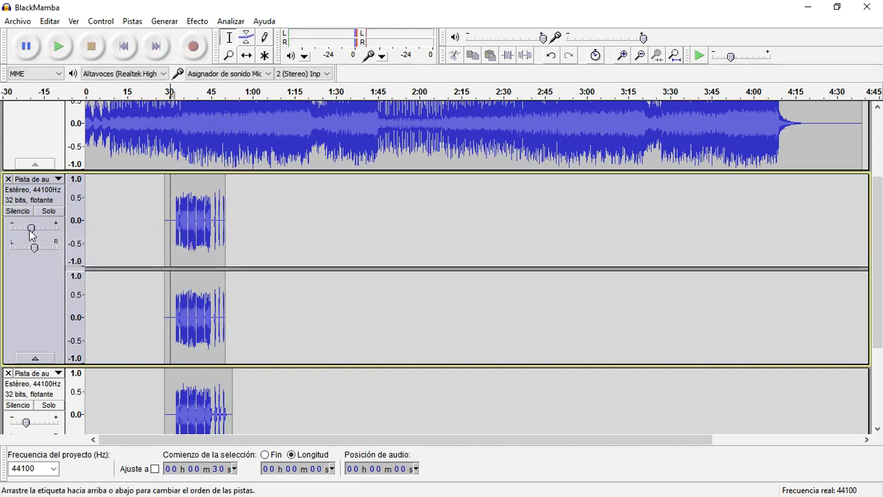
Raise the gain of the delayed duplicate track slightly and play the mix again from about 30 s
{"action": "scroll", "coordinate": [36, 238], "scroll_direction": "down", "scroll_amount": 3}
{"action": "double_click", "coordinate": [28, 278]}
{"action": "type", "text": "-"}
{"action": "key", "text": "Return"}
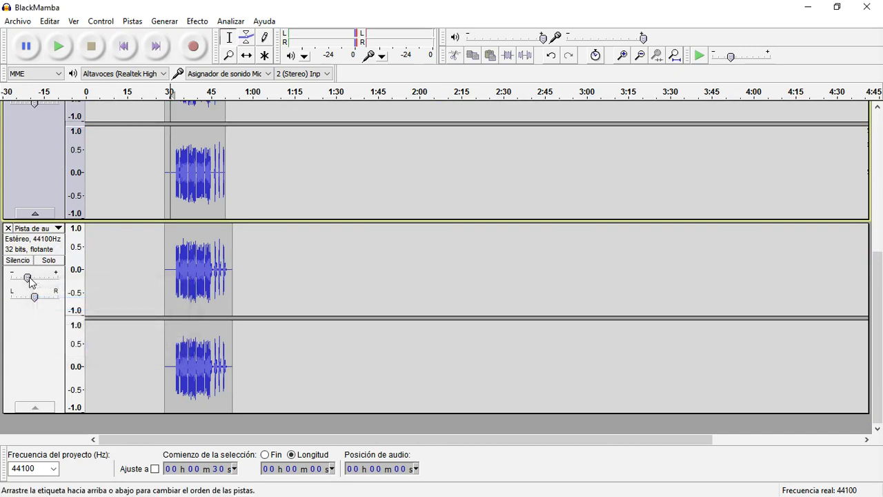
{"action": "key", "text": "space"}
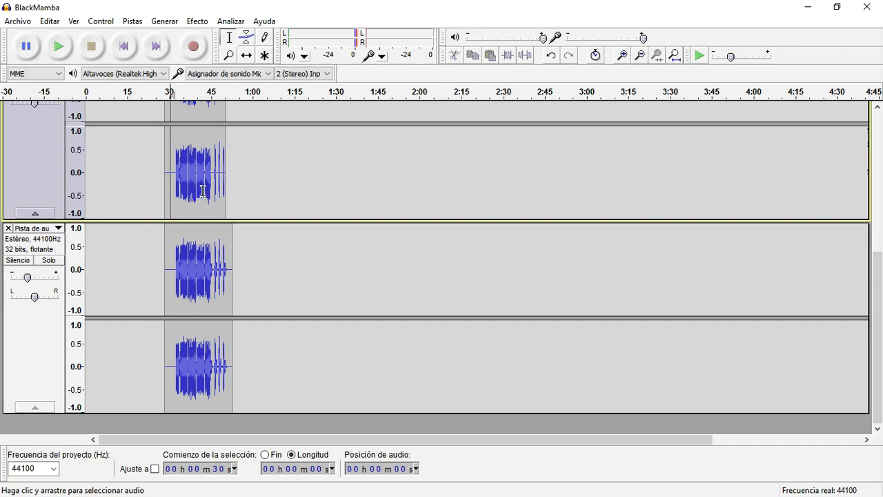
{"action": "scroll", "coordinate": [227, 243], "scroll_direction": "up", "scroll_amount": 5}
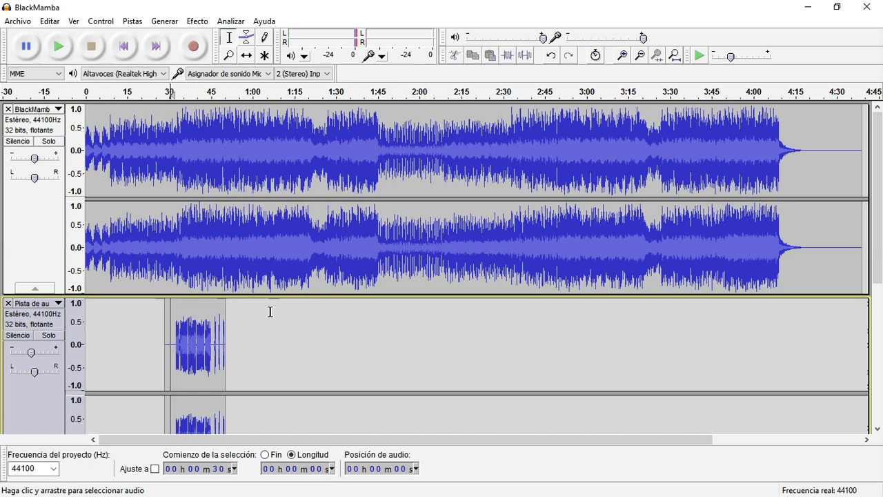
{"action": "double_click", "coordinate": [210, 328]}
{"action": "scroll", "coordinate": [208, 328], "scroll_direction": "down", "scroll_amount": 1}
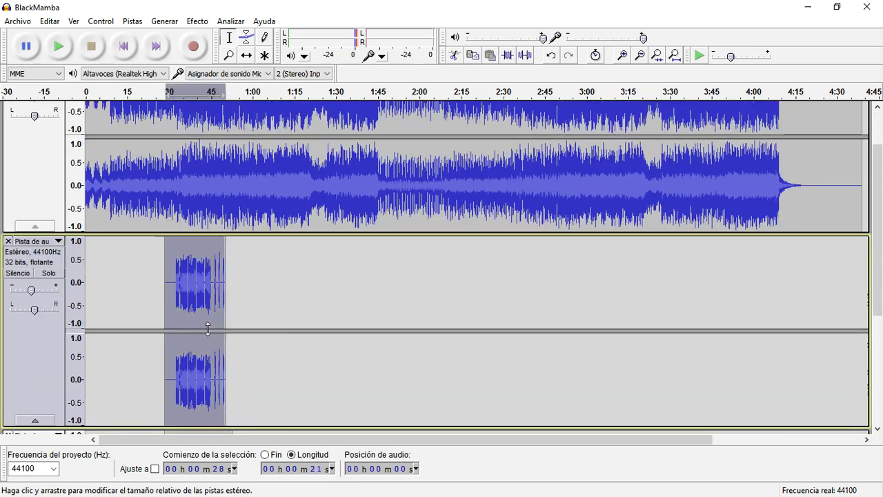
{"action": "left_click", "coordinate": [648, 277]}
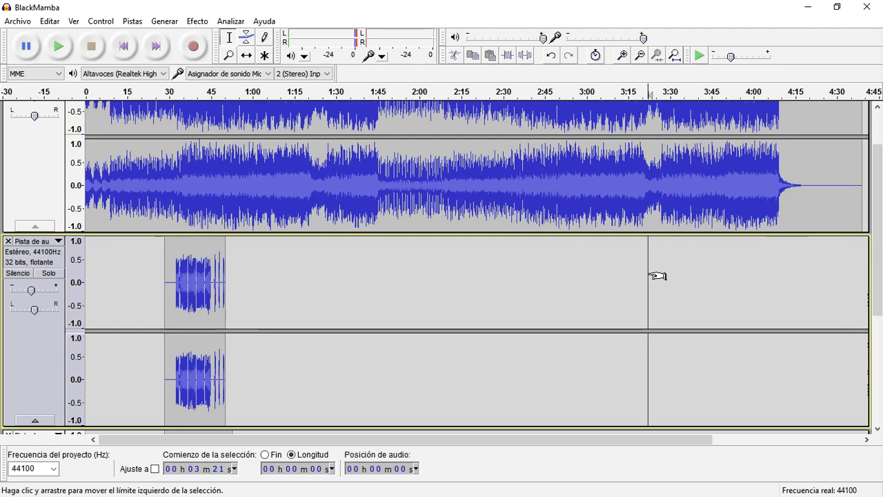
{"action": "double_click", "coordinate": [213, 289]}
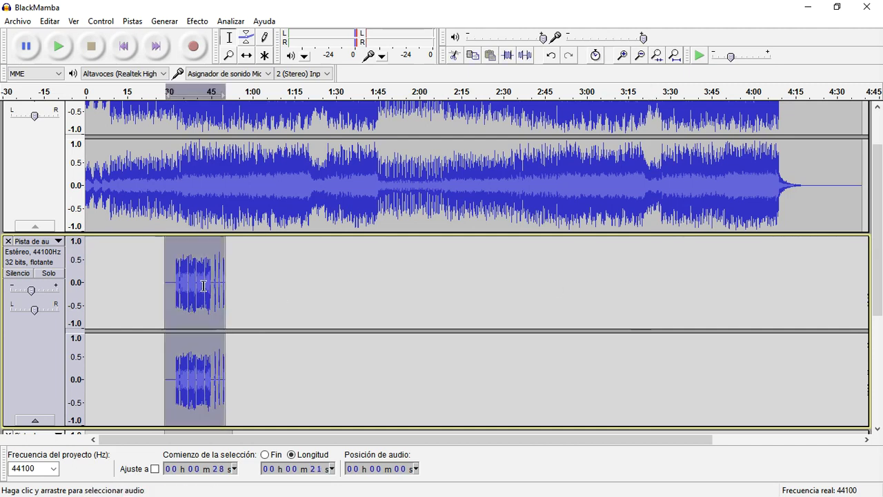
{"action": "scroll", "coordinate": [359, 332], "scroll_direction": "down", "scroll_amount": 1}
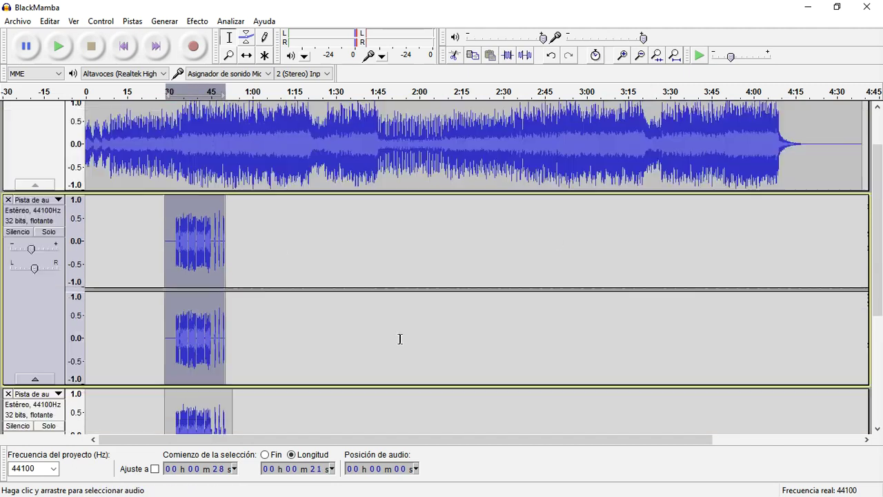
{"action": "scroll", "coordinate": [622, 269], "scroll_direction": "up", "scroll_amount": 3}
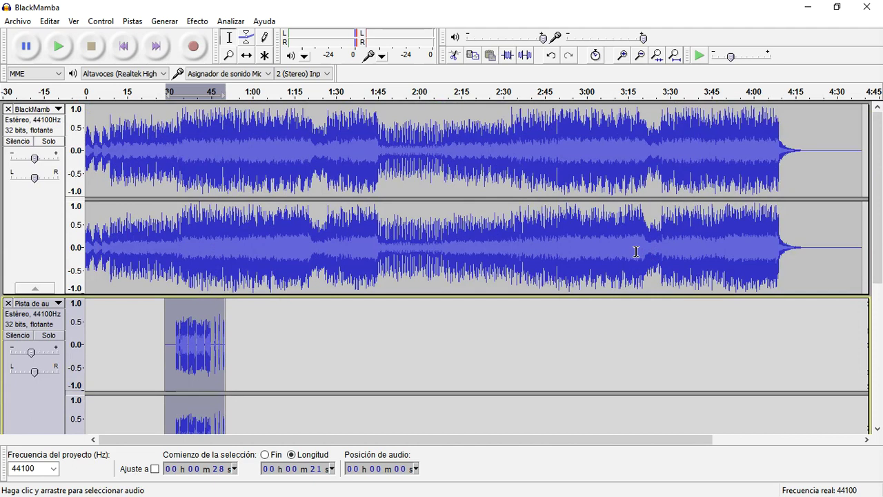
Play the backing track from about 2:28 and again from about 2:29 to locate the section where the voice should repeat
{"action": "left_click", "coordinate": [548, 236]}
{"action": "left_click", "coordinate": [501, 183]}
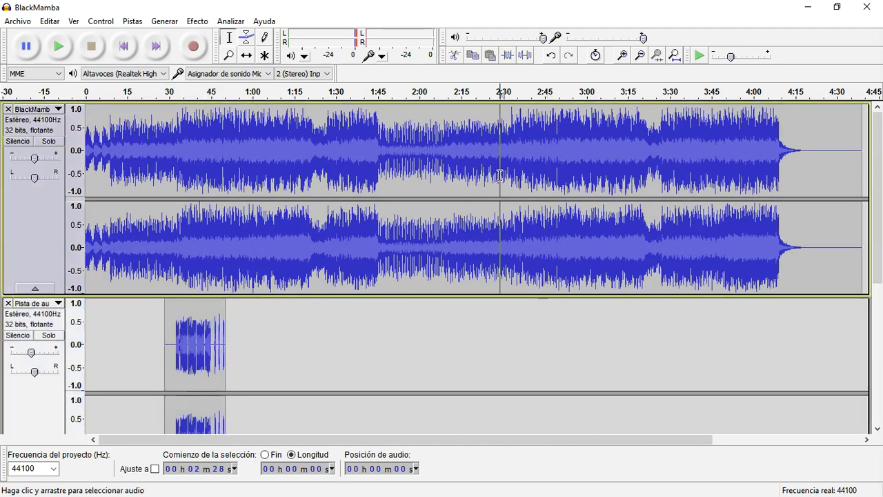
{"action": "key", "text": "space"}
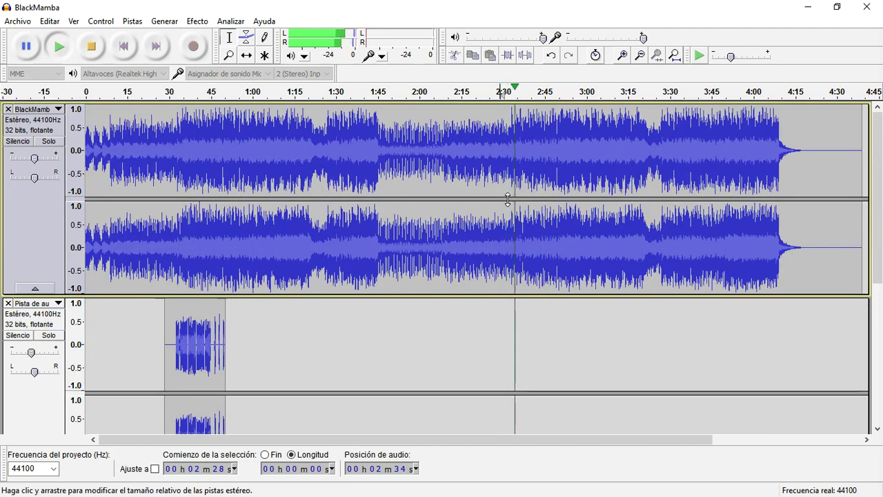
{"action": "key", "text": "space"}
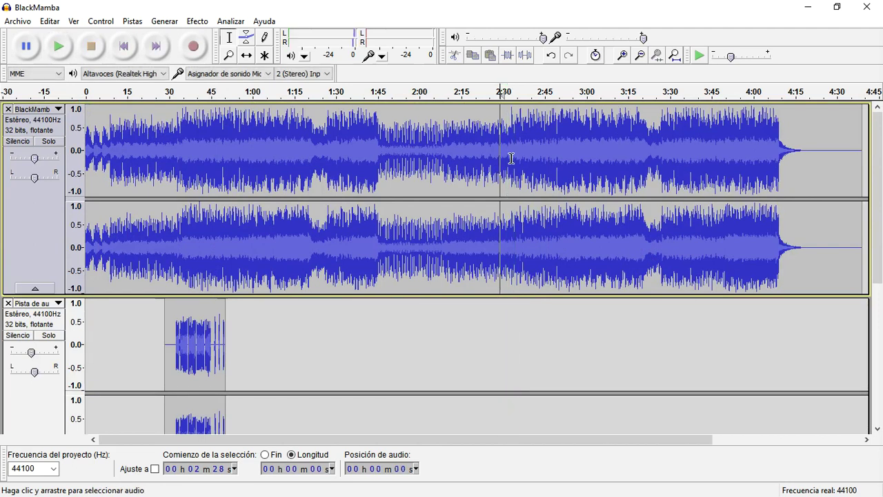
{"action": "double_click", "coordinate": [204, 345]}
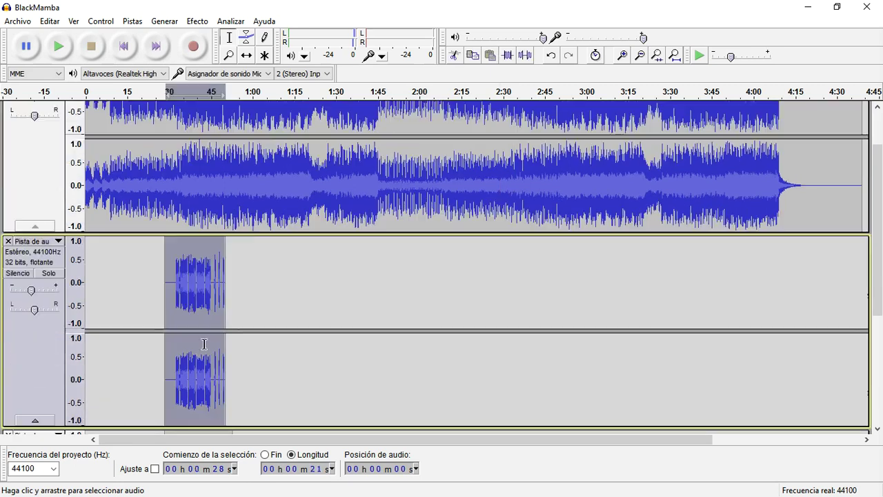
{"action": "scroll", "coordinate": [552, 207], "scroll_direction": "up", "scroll_amount": 2}
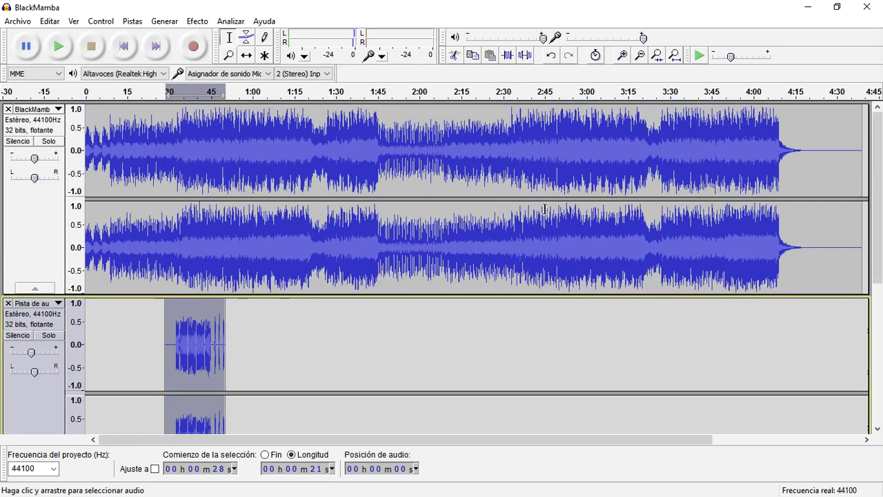
{"action": "left_click", "coordinate": [504, 149]}
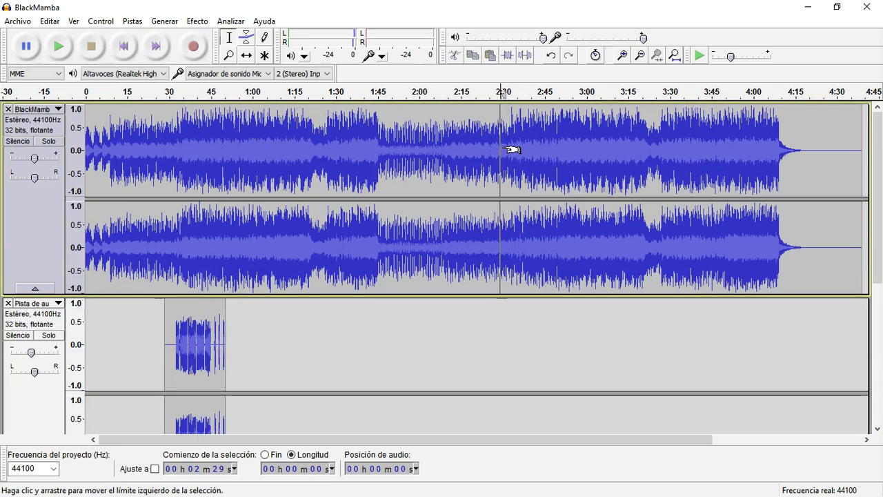
{"action": "key", "text": "space"}
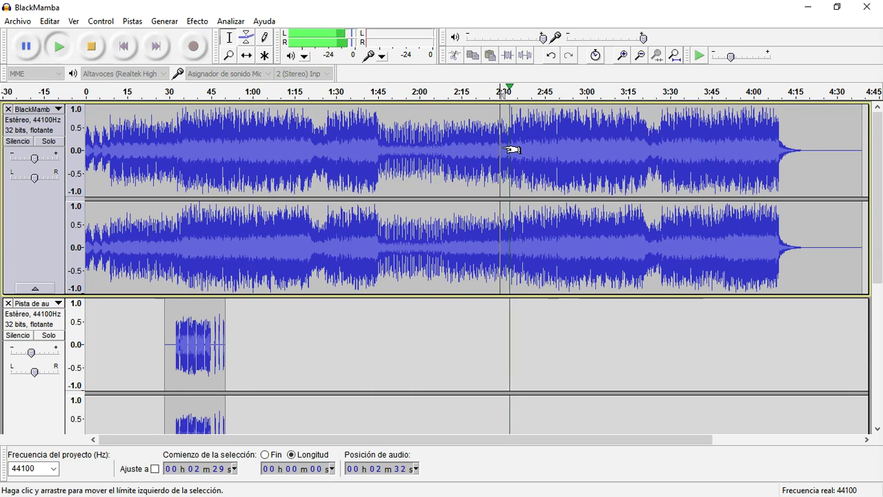
{"action": "key", "text": "space"}
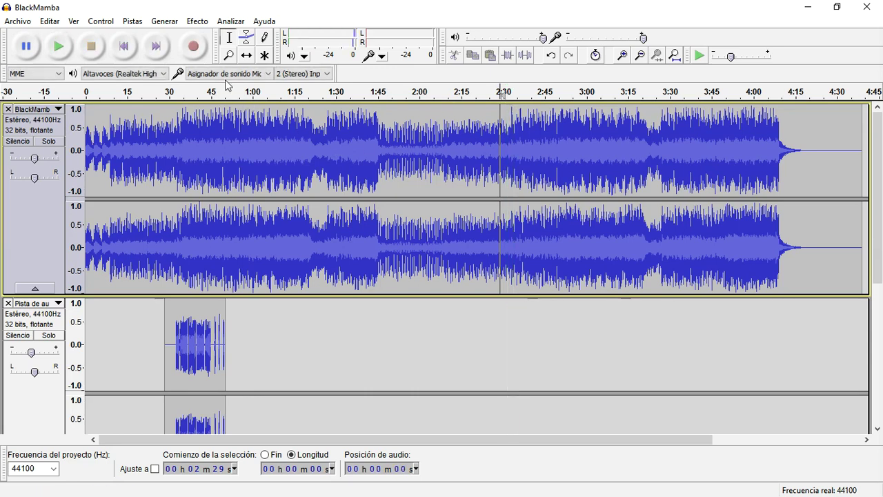
Record a guide take of about 7 s over the backing track from 2:29, on a new track
{"action": "left_click", "coordinate": [195, 51]}
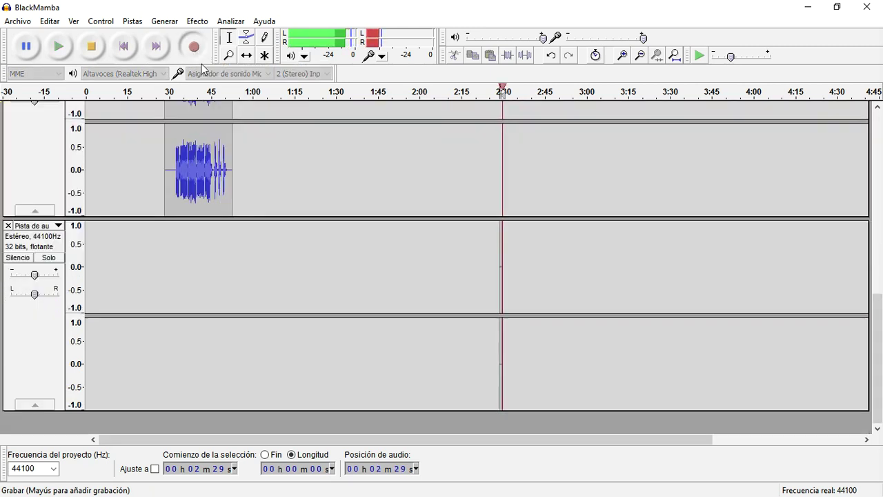
{"action": "scroll", "coordinate": [288, 233], "scroll_direction": "up", "scroll_amount": 5}
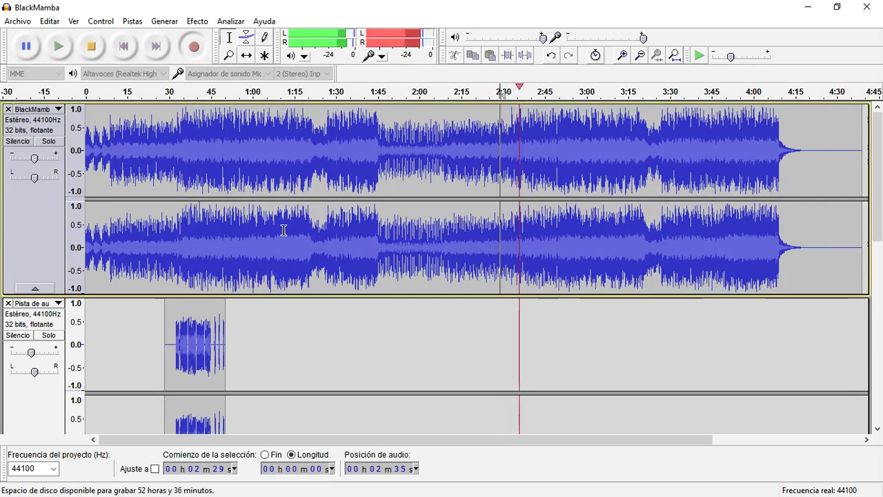
{"action": "key", "text": "space"}
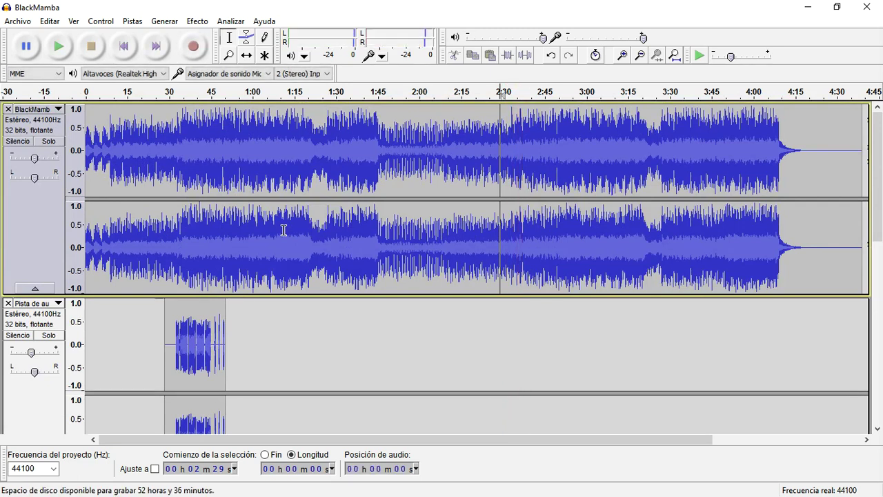
Collapse the guide take's track, move it directly below the backing track, and expand it again
{"action": "scroll", "coordinate": [281, 306], "scroll_direction": "down", "scroll_amount": 3}
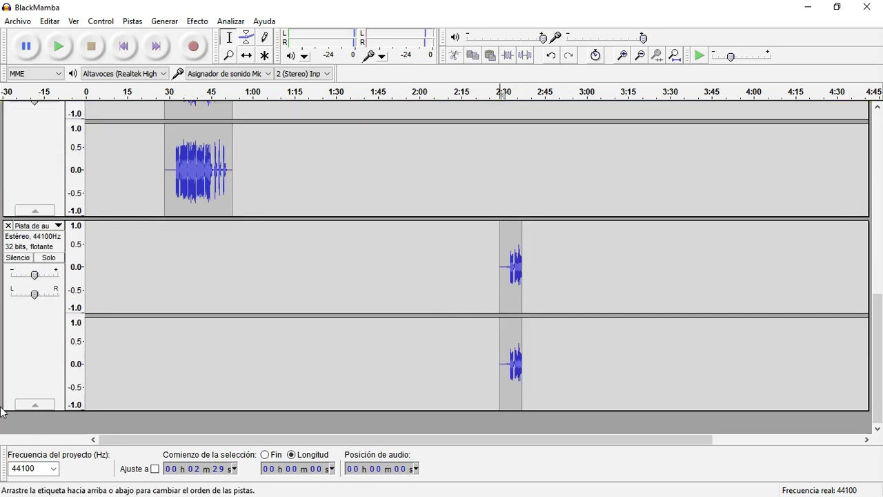
{"action": "left_click", "coordinate": [34, 405]}
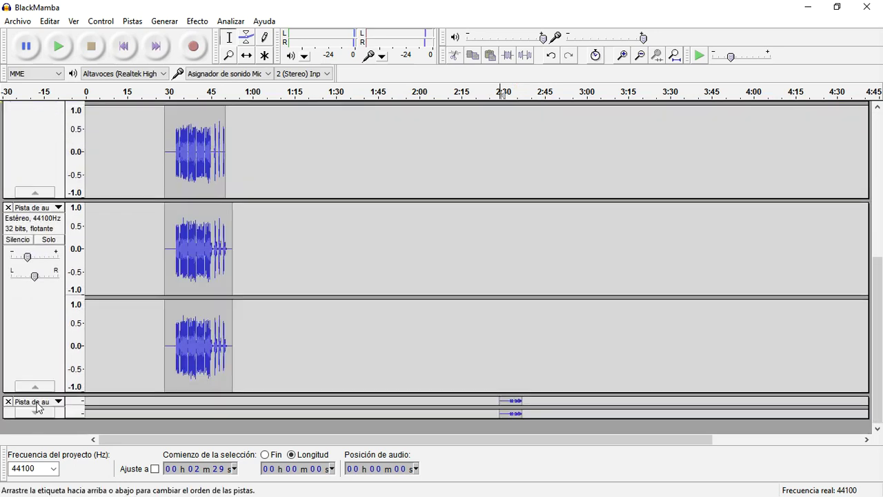
{"action": "left_click", "coordinate": [13, 415]}
{"action": "left_click_drag", "start_coordinate": [20, 326], "coordinate": [26, 247]}
{"action": "left_click_drag", "start_coordinate": [11, 387], "coordinate": [27, 168]}
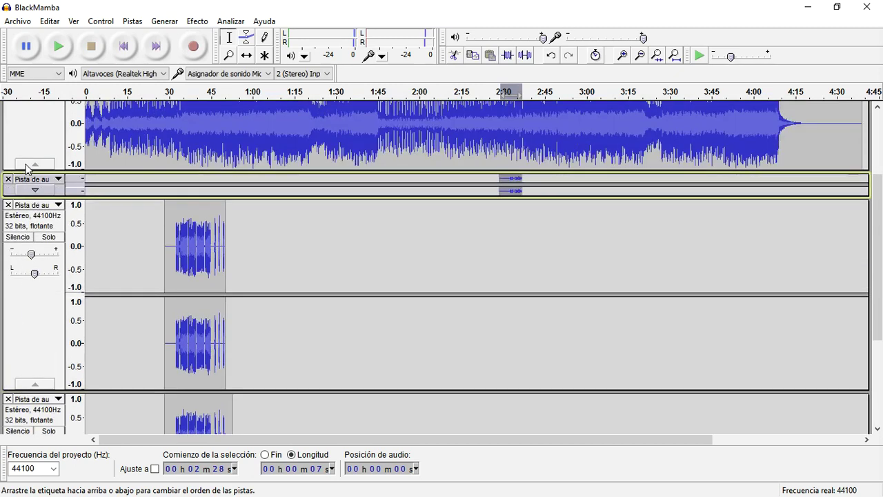
{"action": "left_click", "coordinate": [31, 191]}
{"action": "scroll", "coordinate": [243, 290], "scroll_direction": "down", "scroll_amount": 2}
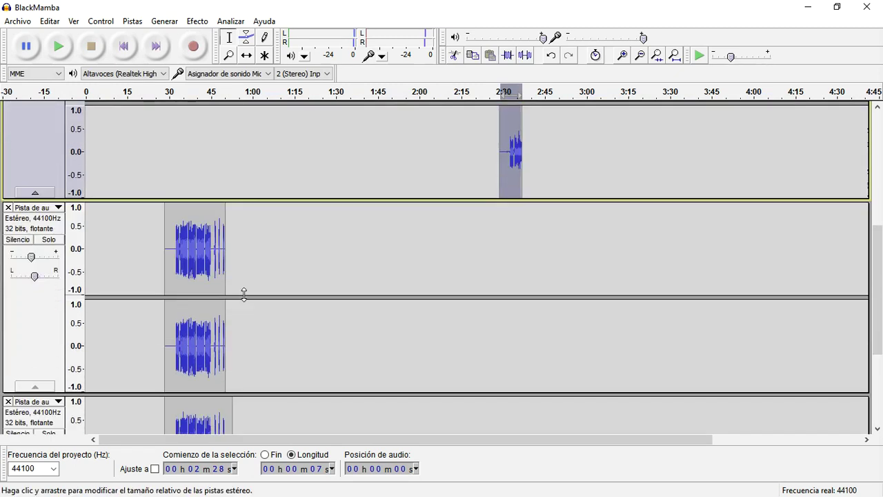
Select the whole clip of the original voice recording and duplicate it onto a new track
{"action": "double_click", "coordinate": [207, 257]}
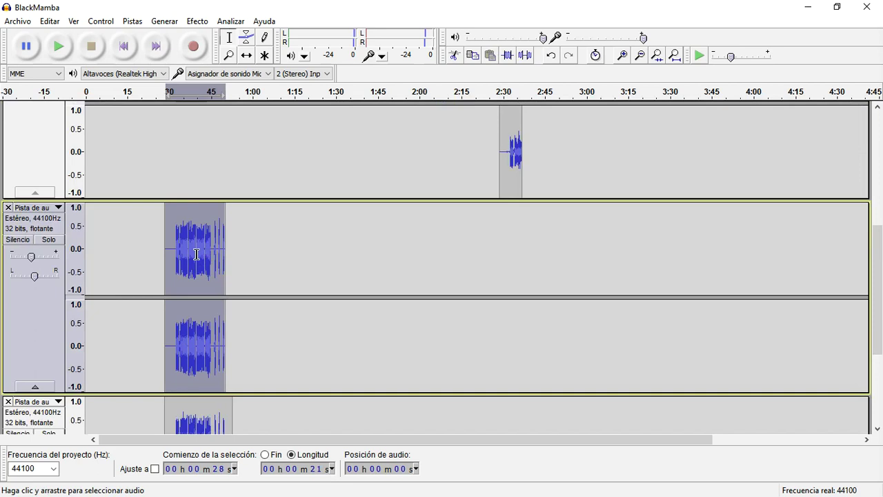
{"action": "left_click", "coordinate": [197, 254]}
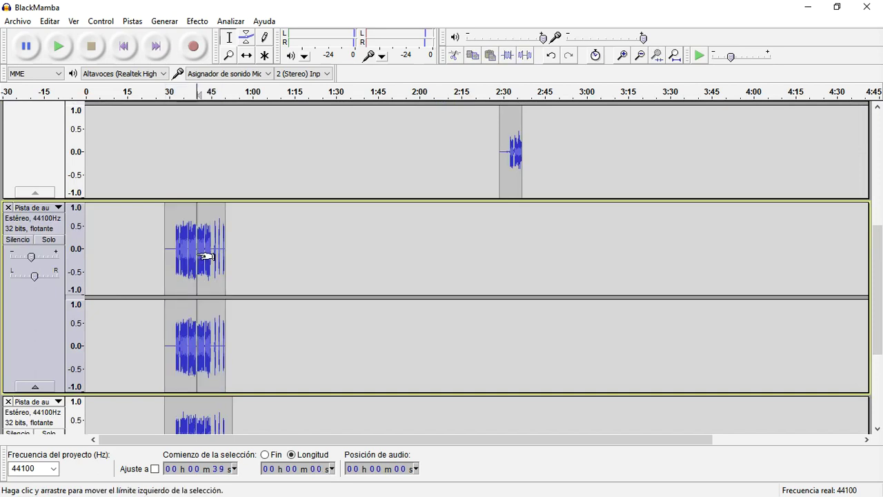
{"action": "double_click", "coordinate": [197, 254]}
{"action": "key", "text": "ctrl+d"}
Collapse the new duplicate voice track, move it directly below the backing track, and expand it
{"action": "scroll", "coordinate": [179, 311], "scroll_direction": "down", "scroll_amount": 5}
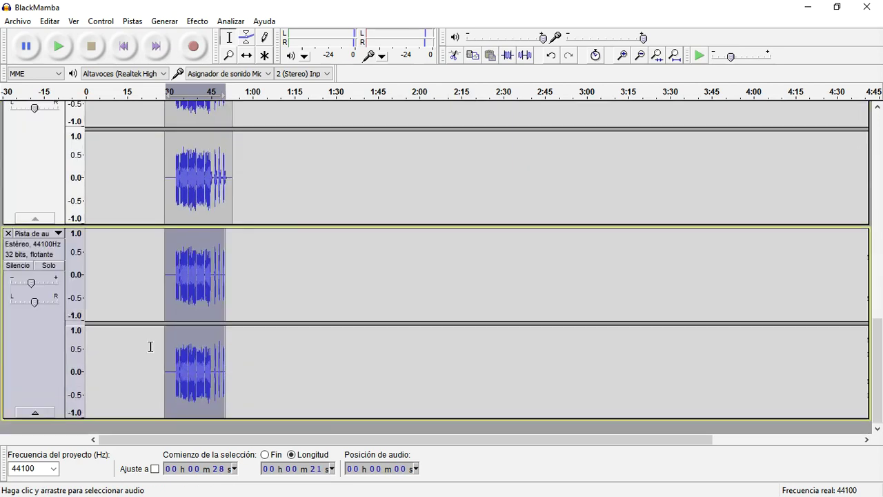
{"action": "left_click", "coordinate": [35, 412]}
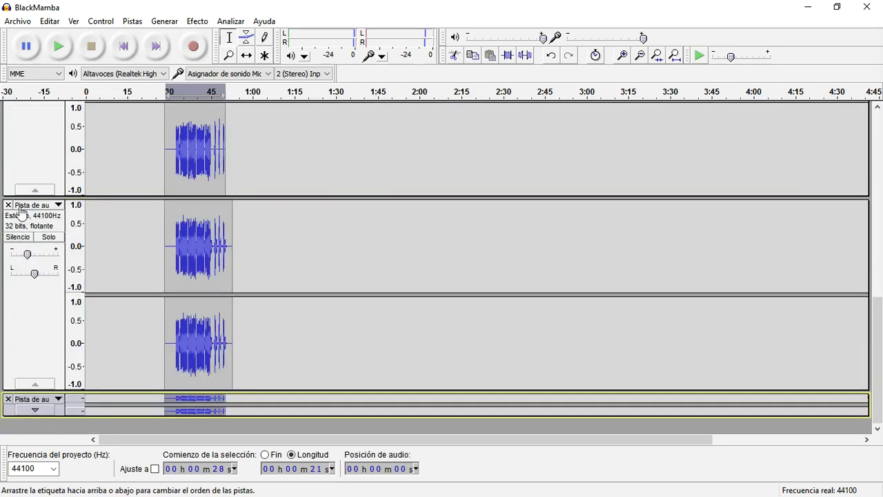
{"action": "left_click_drag", "start_coordinate": [21, 212], "coordinate": [21, 235]}
{"action": "scroll", "coordinate": [20, 207], "scroll_direction": "up", "scroll_amount": 10}
{"action": "left_click_drag", "start_coordinate": [17, 197], "coordinate": [35, 317]}
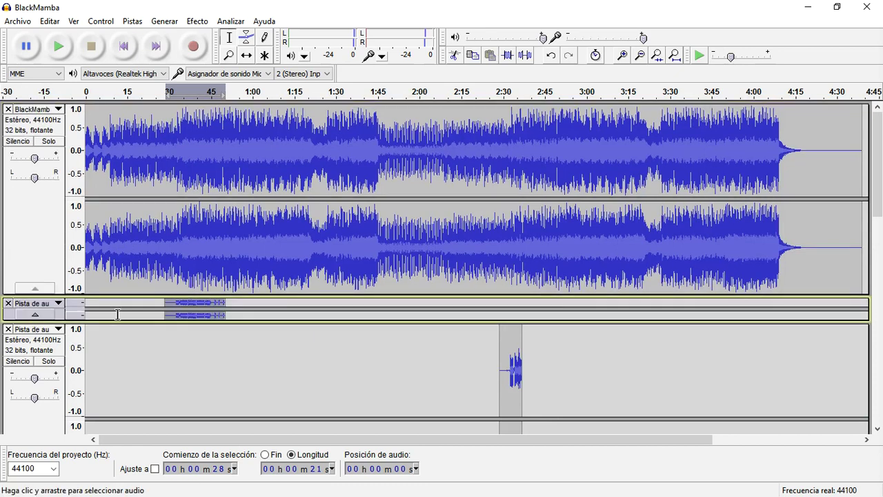
{"action": "left_click", "coordinate": [36, 315]}
{"action": "scroll", "coordinate": [158, 345], "scroll_direction": "down", "scroll_amount": 5}
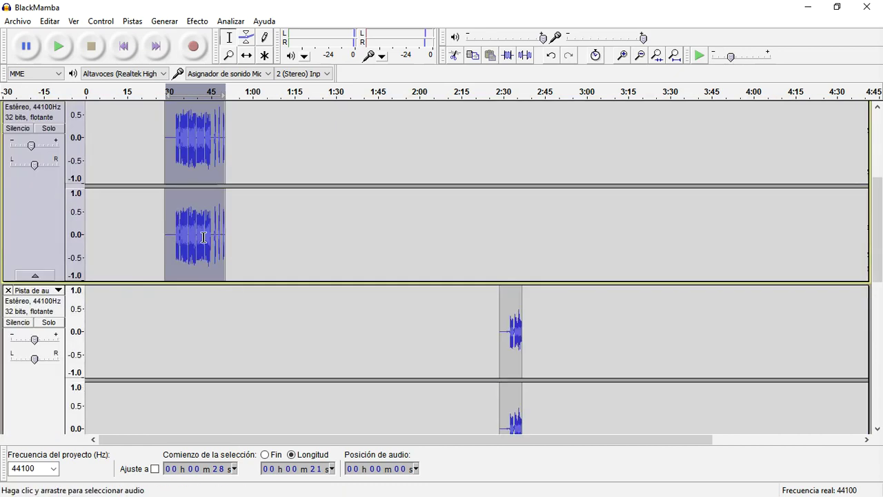
Cut the duplicated voice clip and paste it on the same track at about 2:28, where the guide take starts
{"action": "scroll", "coordinate": [204, 237], "scroll_direction": "up", "scroll_amount": 1}
{"action": "key", "text": "Delete"}
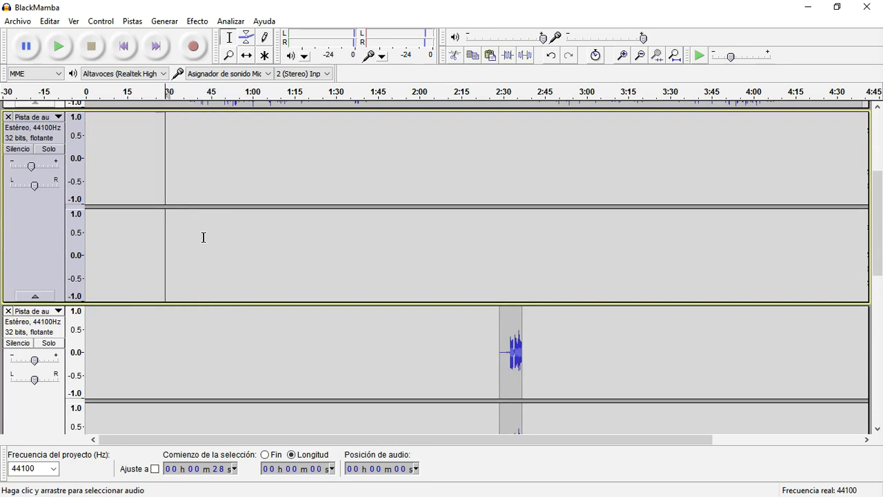
{"action": "left_click", "coordinate": [500, 289]}
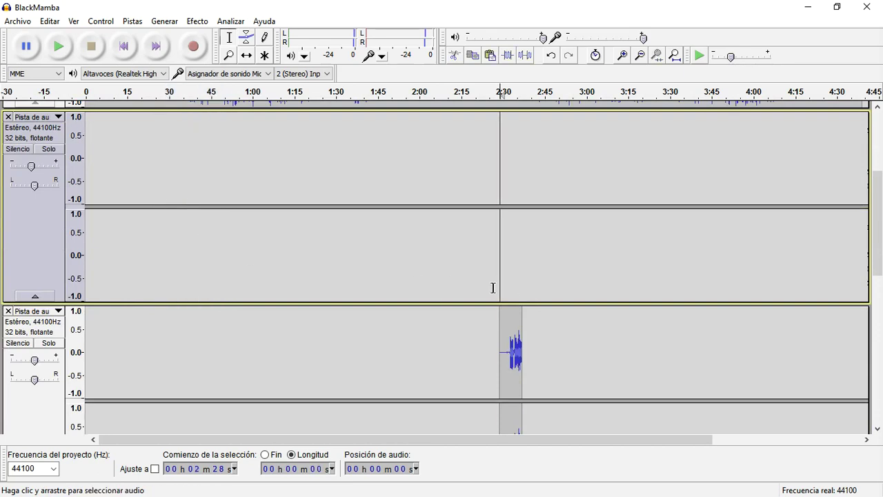
{"action": "key", "text": "ctrl+v"}
{"action": "key", "text": "ctrl+1"}
{"action": "key", "text": "ctrl+1"}
{"action": "key", "text": "ctrl+1"}
{"action": "key", "text": "ctrl+1"}
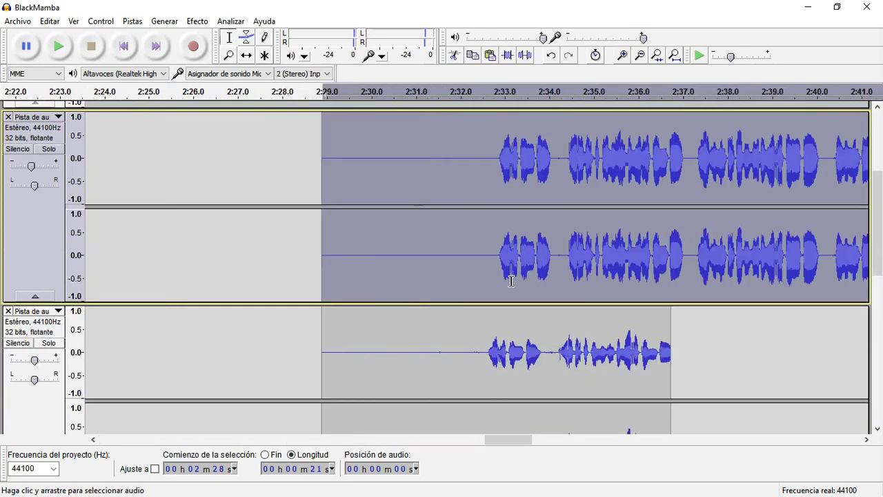
{"action": "left_click", "coordinate": [302, 270]}
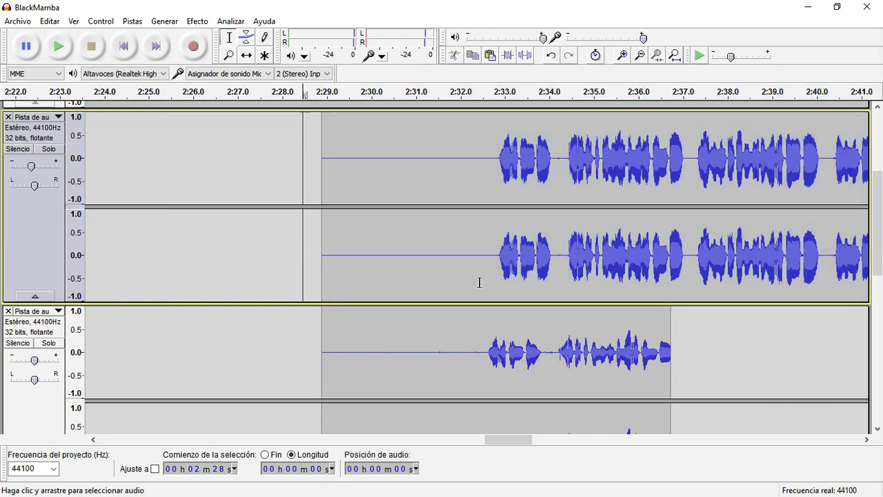
Solo the duplicate voice and guide tracks and delete small slices of silence before the voice clip to line it up with the guide take
{"action": "left_click", "coordinate": [48, 149]}
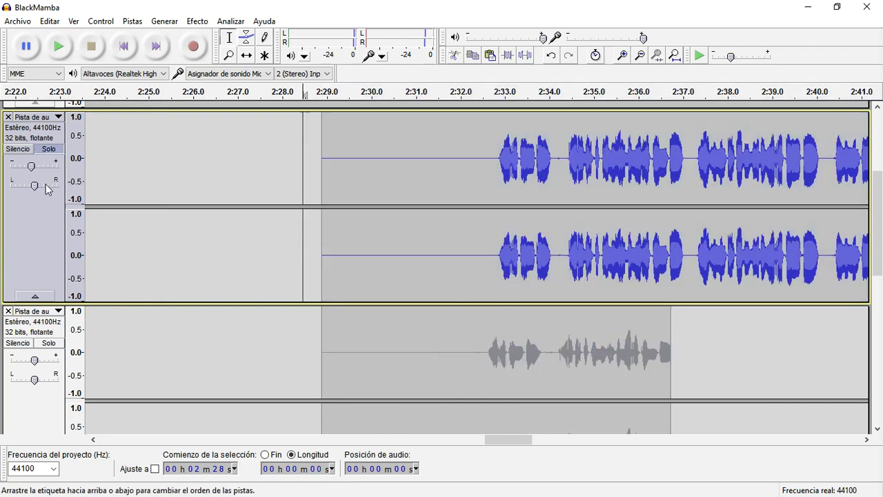
{"action": "left_click", "coordinate": [49, 343]}
{"action": "left_click", "coordinate": [305, 238]}
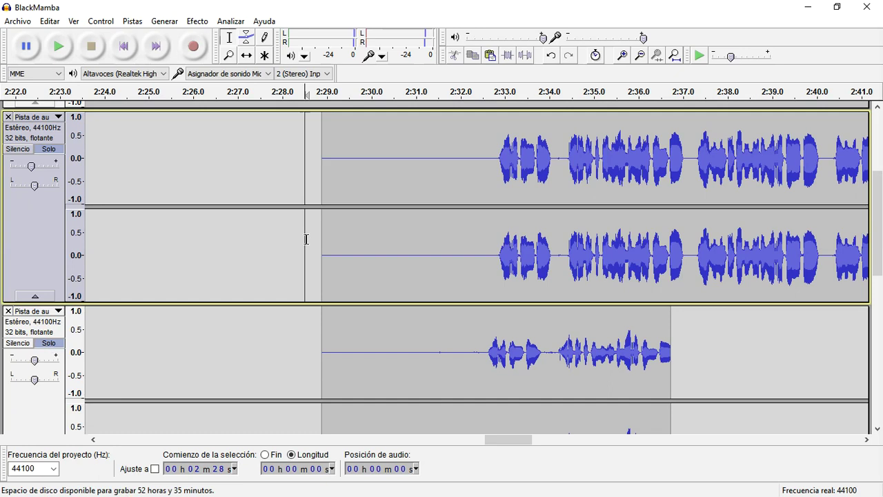
{"action": "key", "text": "shift"}
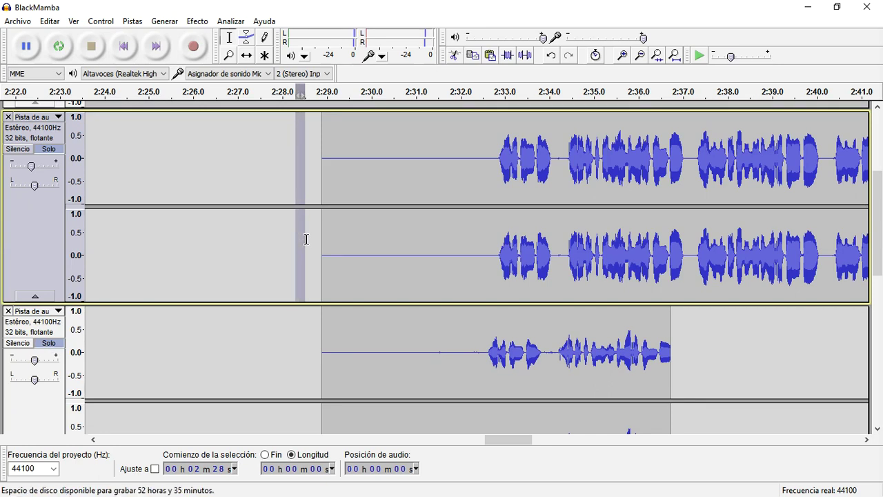
{"action": "key", "text": "Delete"}
{"action": "key", "text": "Delete"}
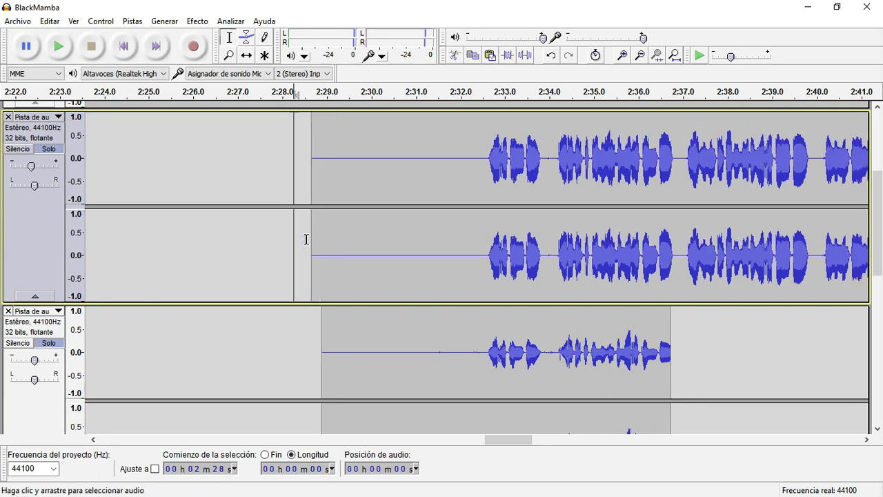
{"action": "key", "text": "Delete"}
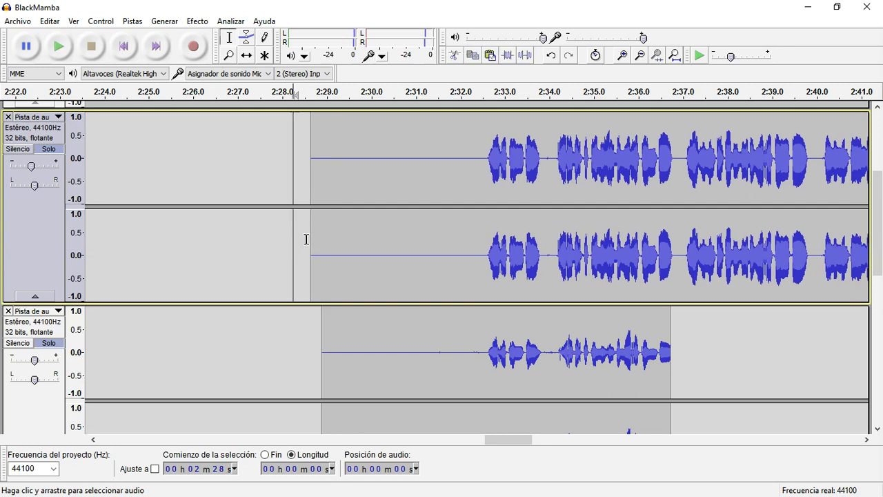
Play the soloed voice and guide takes from about 2:28 and compare the alignment of their waveforms up close
{"action": "key", "text": "space"}
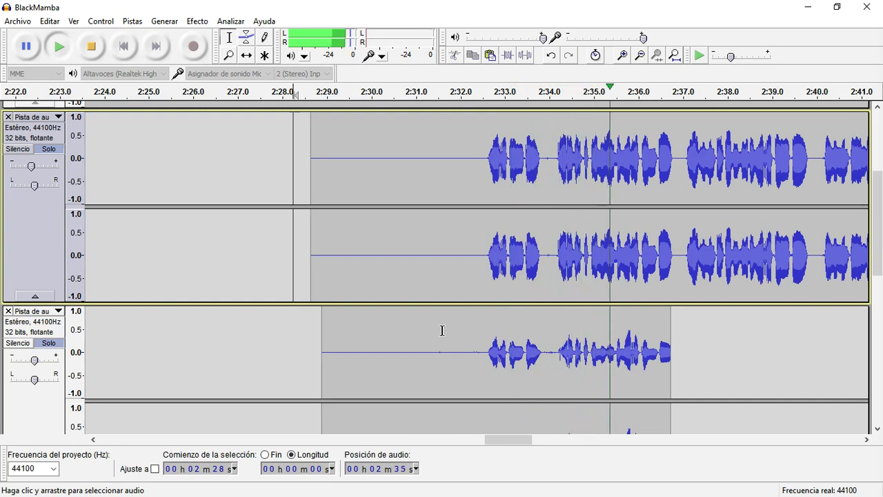
{"action": "key", "text": "space"}
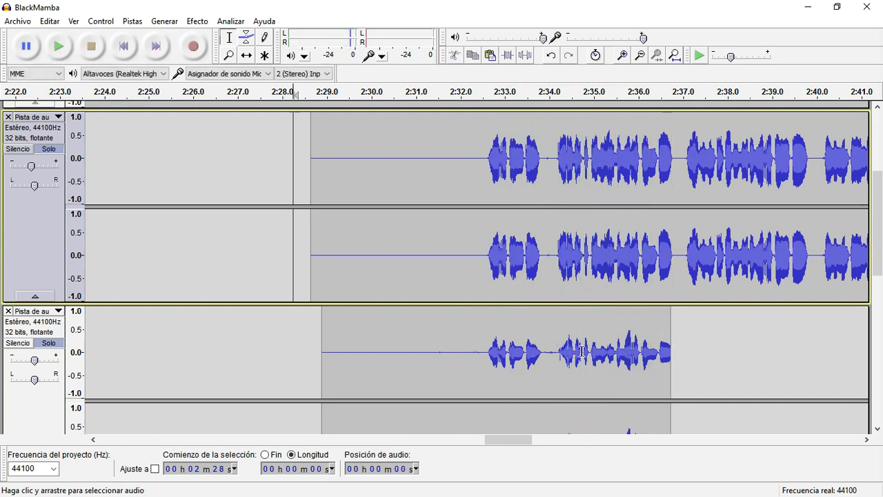
{"action": "scroll", "coordinate": [581, 347], "scroll_direction": "left", "scroll_amount": 2}
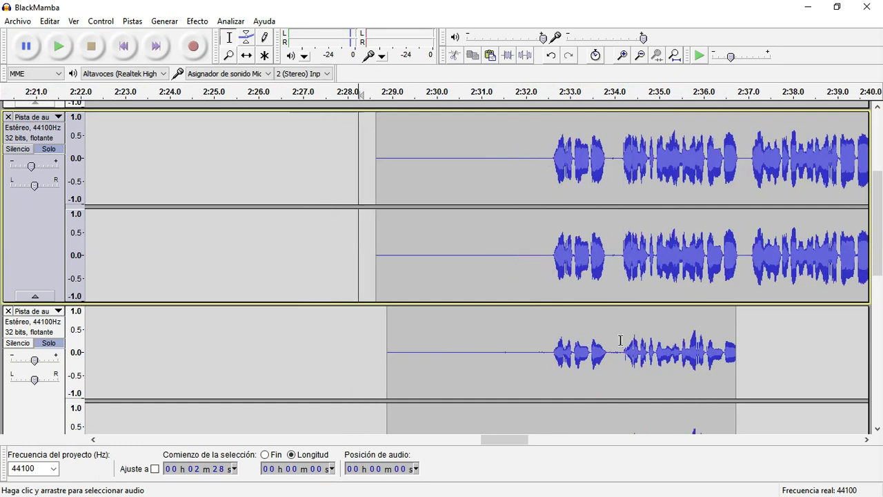
{"action": "scroll", "coordinate": [654, 340], "scroll_direction": "down", "scroll_amount": 2}
{"action": "scroll", "coordinate": [486, 334], "scroll_direction": "up", "scroll_amount": 4}
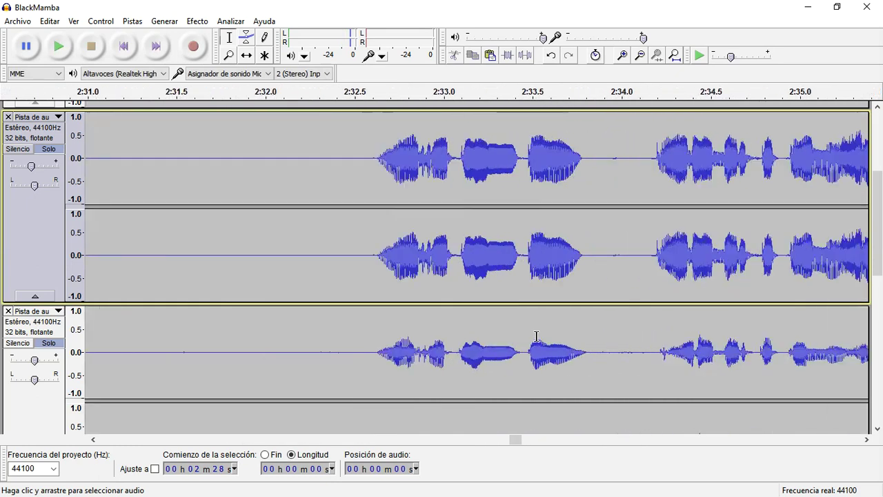
{"action": "scroll", "coordinate": [486, 334], "scroll_direction": "up", "scroll_amount": 1}
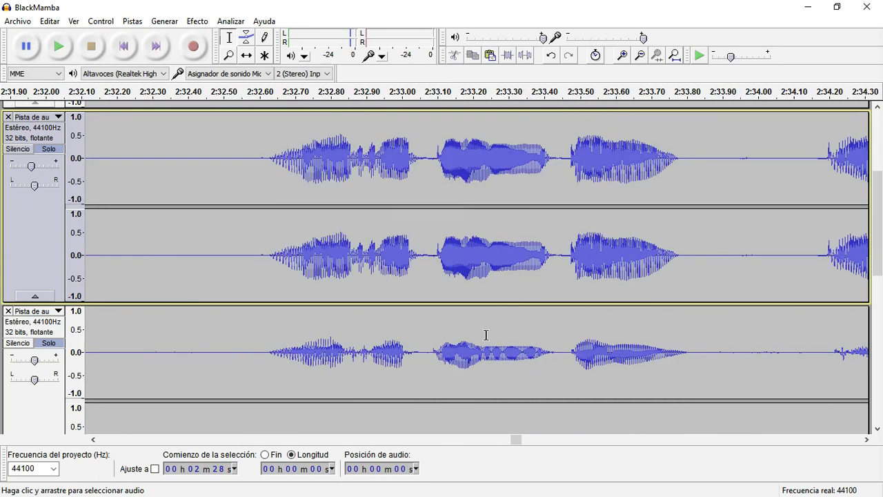
{"action": "scroll", "coordinate": [486, 334], "scroll_direction": "down", "scroll_amount": 4}
{"action": "scroll", "coordinate": [486, 334], "scroll_direction": "up", "scroll_amount": 1}
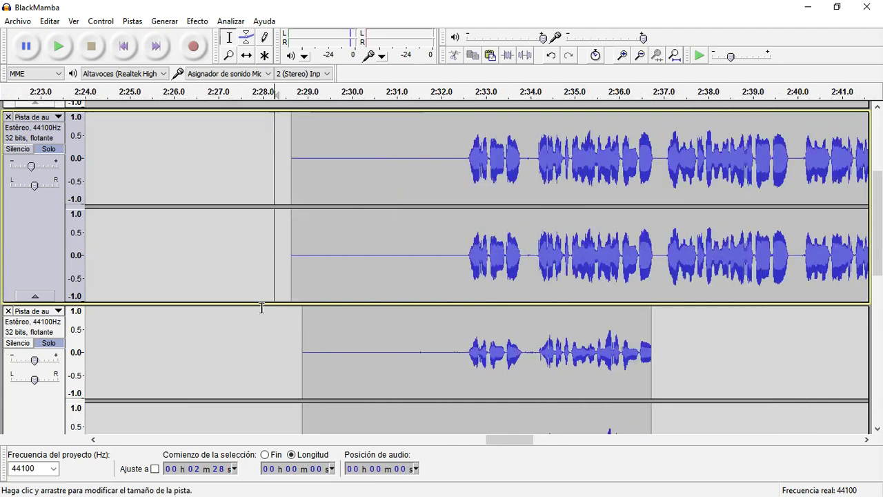
Try trimming one more tiny slice of silence before the duplicate voice clip, listen to the alignment, and undo the trim
{"action": "left_click", "coordinate": [282, 287], "text": "shift"}
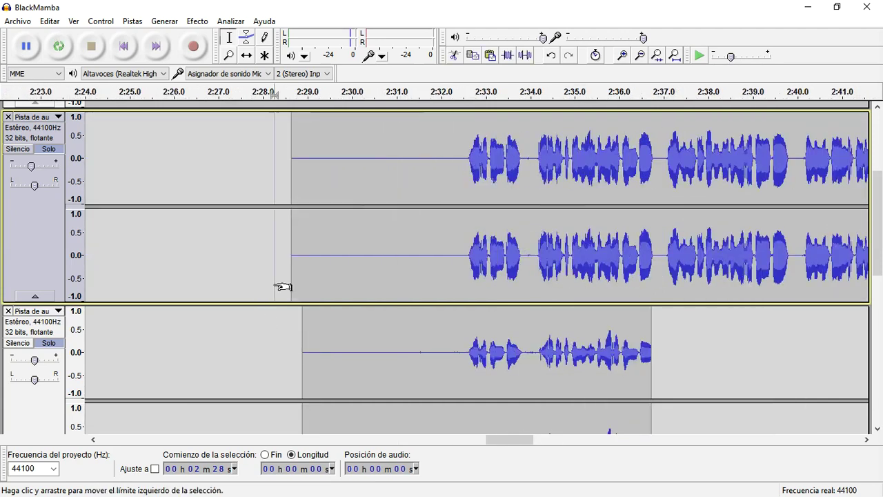
{"action": "key", "text": "space"}
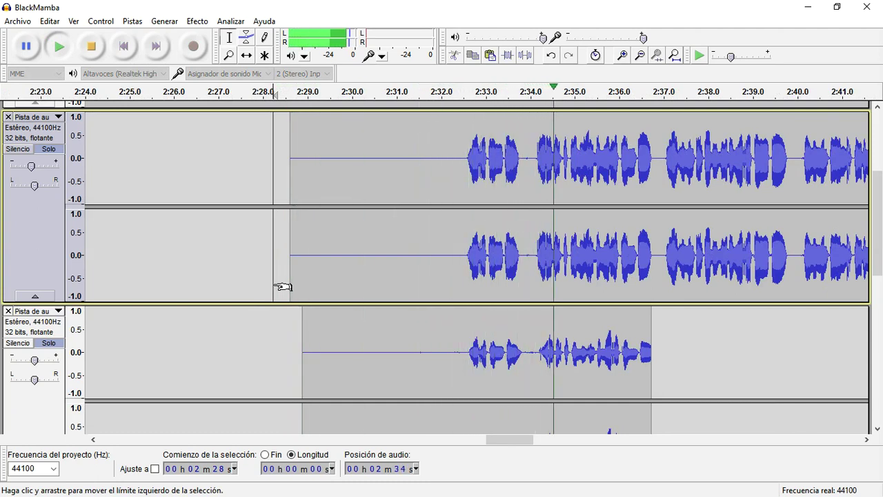
{"action": "key", "text": "space"}
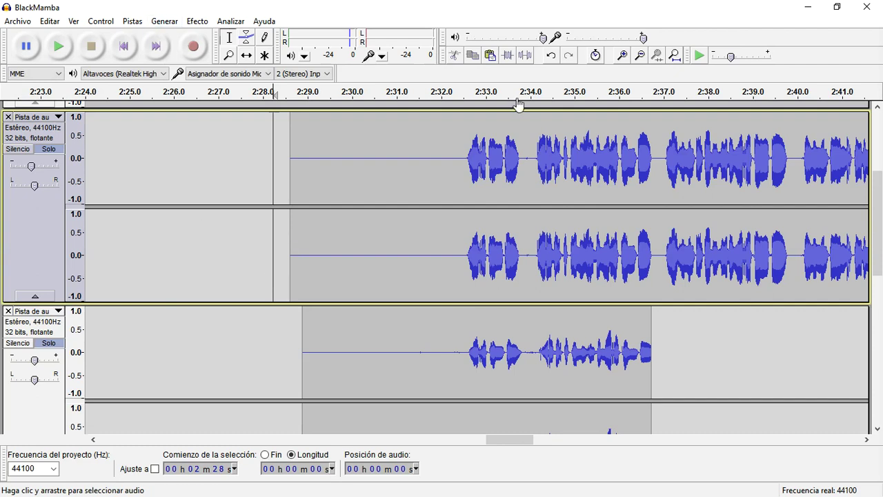
{"action": "left_click", "coordinate": [550, 57]}
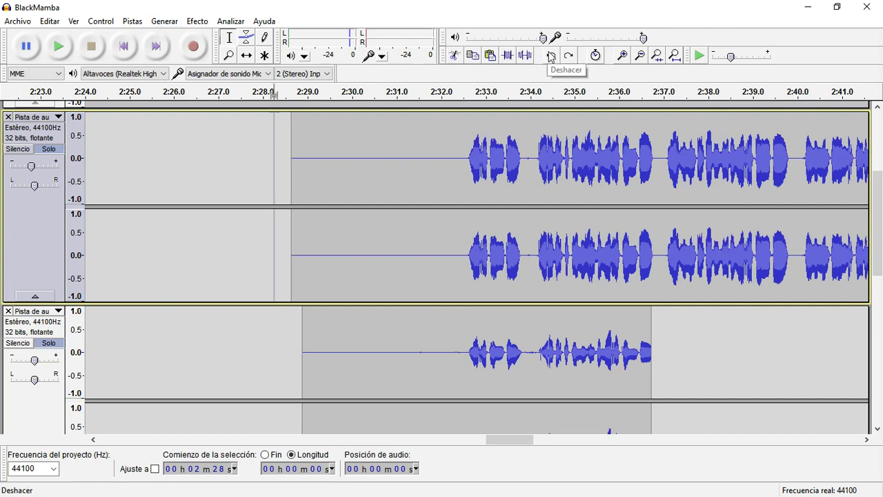
Remove the guide take's track and turn off solo on the duplicate voice track
{"action": "left_click", "coordinate": [283, 257]}
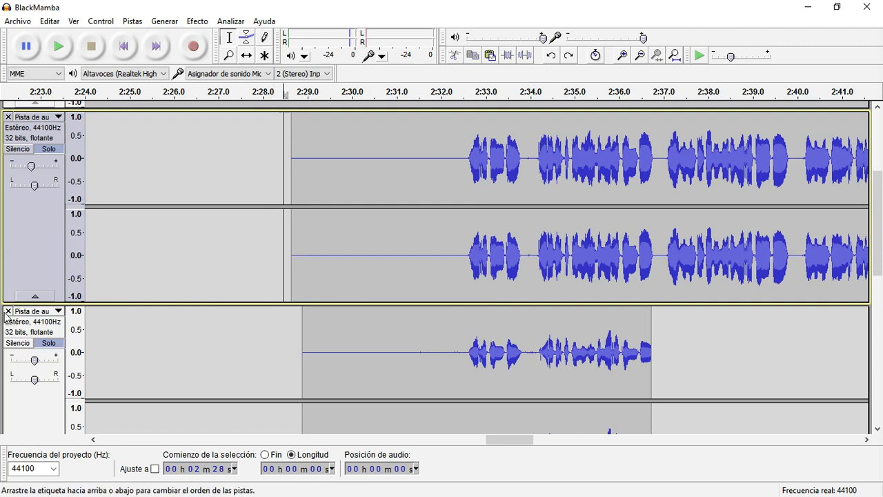
{"action": "key", "text": "Delete"}
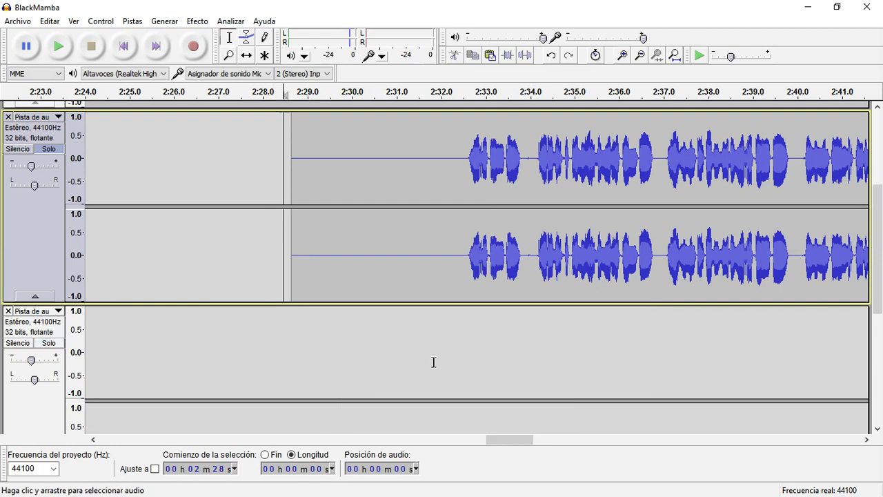
{"action": "key", "text": "ctrl+f"}
{"action": "scroll", "coordinate": [437, 364], "scroll_direction": "down", "scroll_amount": 3}
{"action": "scroll", "coordinate": [339, 322], "scroll_direction": "up", "scroll_amount": 3}
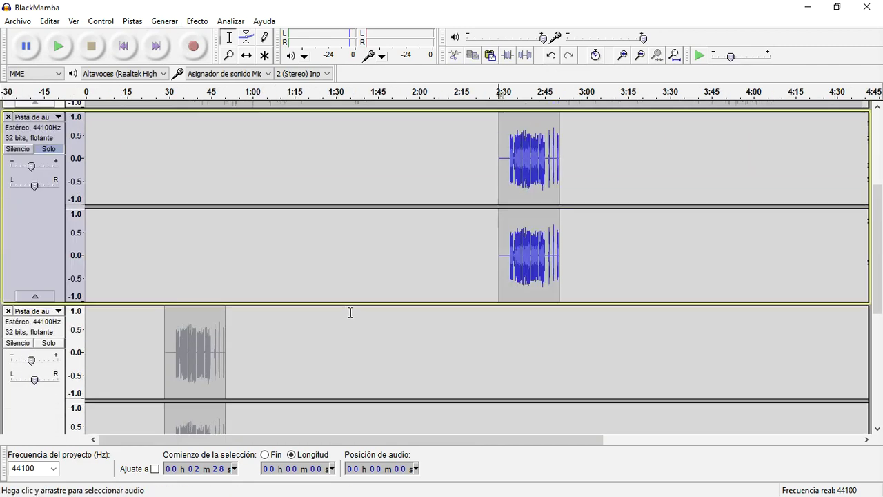
{"action": "left_click", "coordinate": [43, 148]}
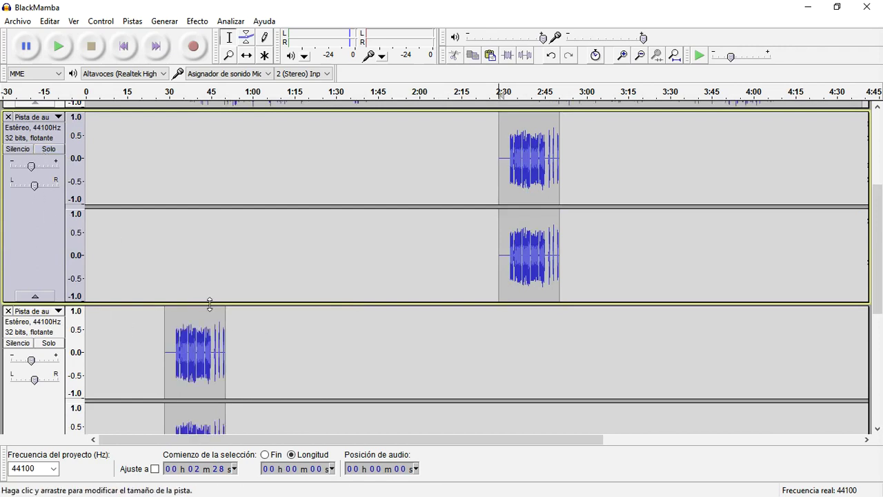
Copy the original voice clip onto its own track at about 2:28, where the duplicate's clip starts, and delete the duplicate voice track
{"action": "scroll", "coordinate": [210, 306], "scroll_direction": "down", "scroll_amount": 3}
{"action": "scroll", "coordinate": [509, 253], "scroll_direction": "down", "scroll_amount": 6}
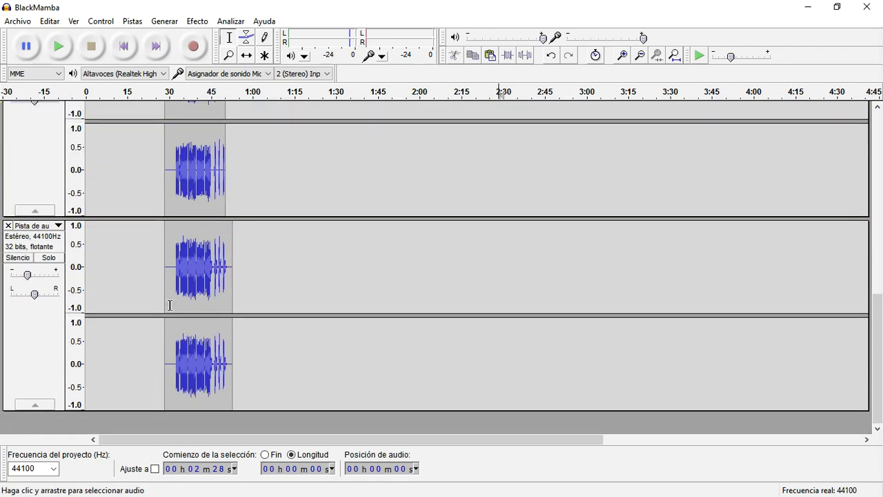
{"action": "scroll", "coordinate": [181, 294], "scroll_direction": "up", "scroll_amount": 11}
{"action": "scroll", "coordinate": [214, 346], "scroll_direction": "down", "scroll_amount": 5}
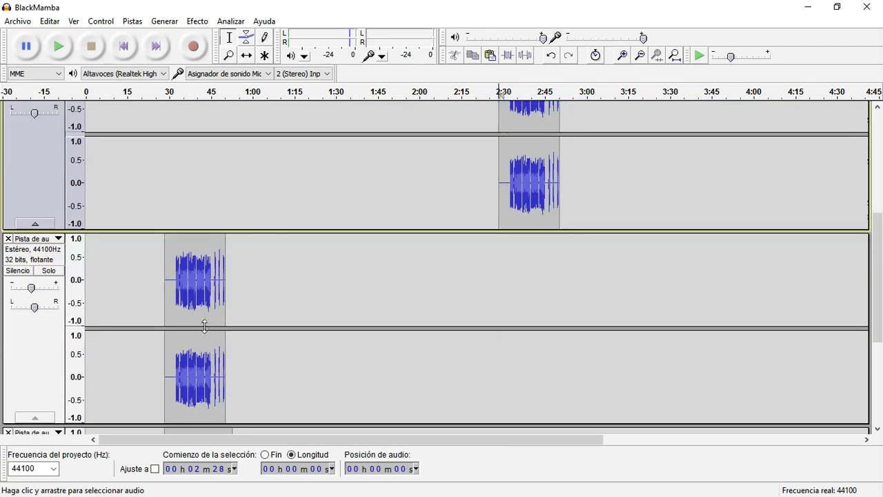
{"action": "double_click", "coordinate": [204, 294]}
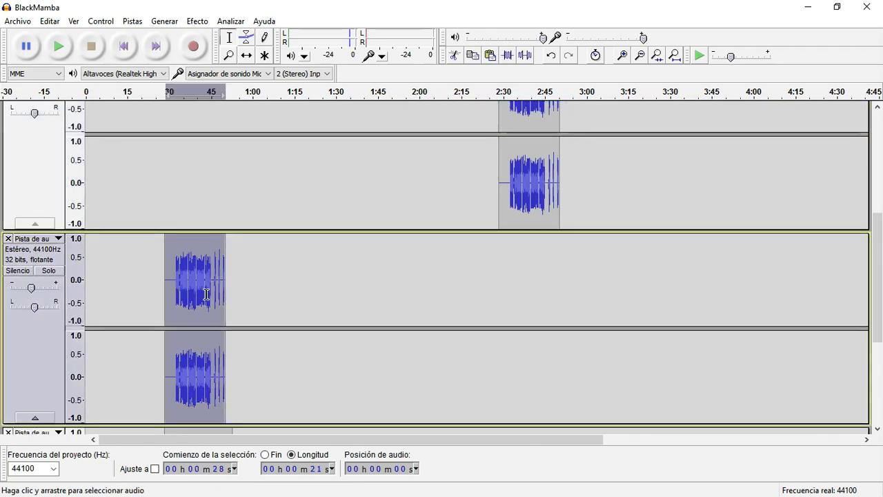
{"action": "left_click", "coordinate": [499, 241]}
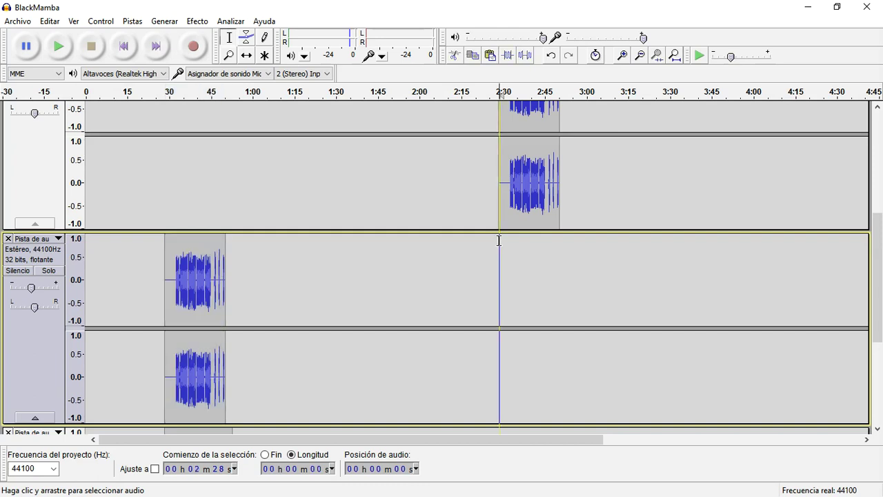
{"action": "left_click", "coordinate": [457, 249]}
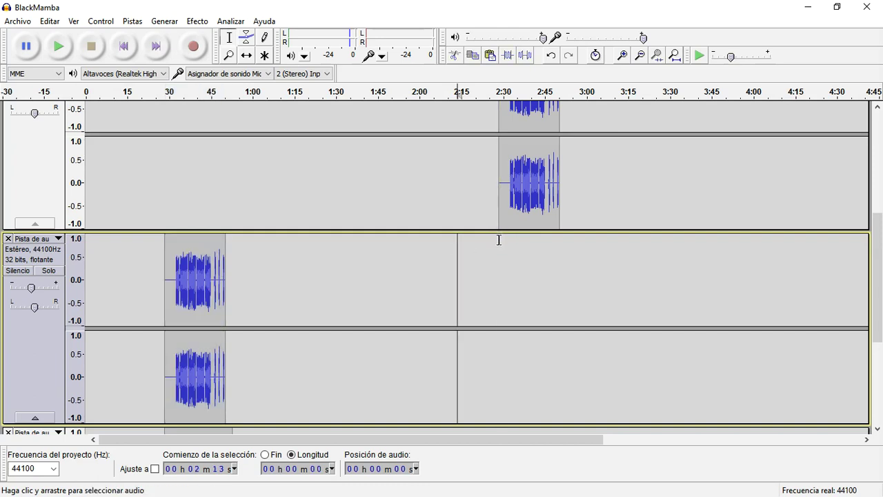
{"action": "left_click", "coordinate": [499, 240]}
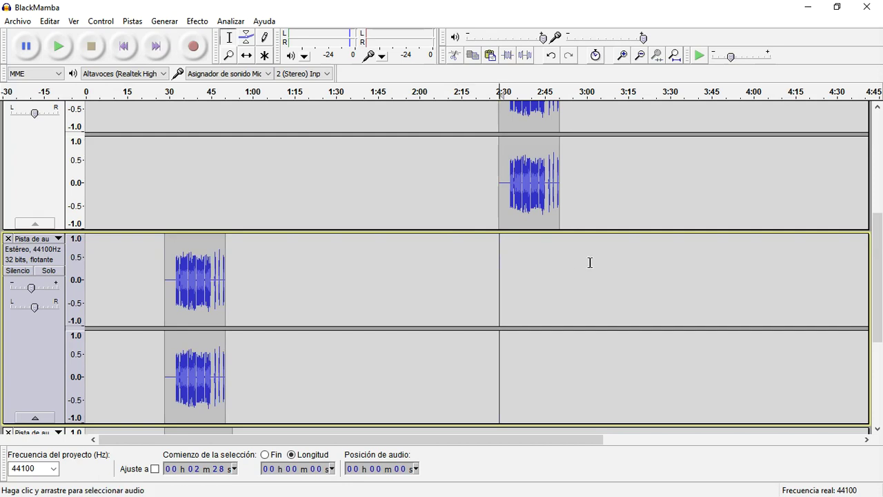
{"action": "key", "text": "ctrl+v"}
{"action": "scroll", "coordinate": [590, 262], "scroll_direction": "up", "scroll_amount": 2}
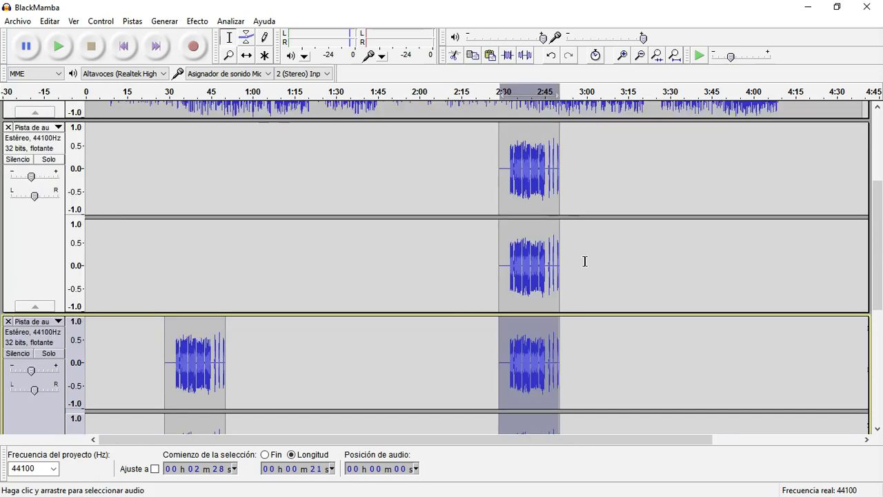
{"action": "left_click", "coordinate": [8, 127]}
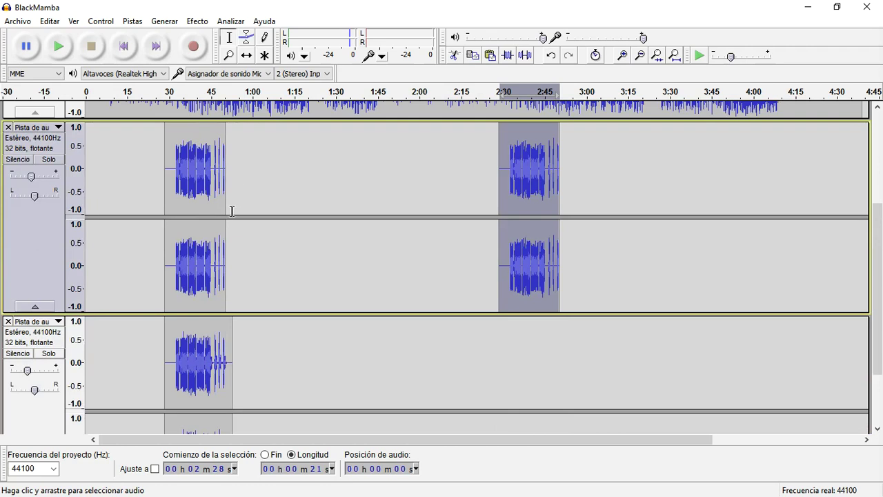
Copy the delayed voice clip and paste it on its own track at about 2:28, aligned with the start of the pasted voice clip above
{"action": "scroll", "coordinate": [209, 253], "scroll_direction": "down", "scroll_amount": 2}
{"action": "double_click", "coordinate": [206, 258]}
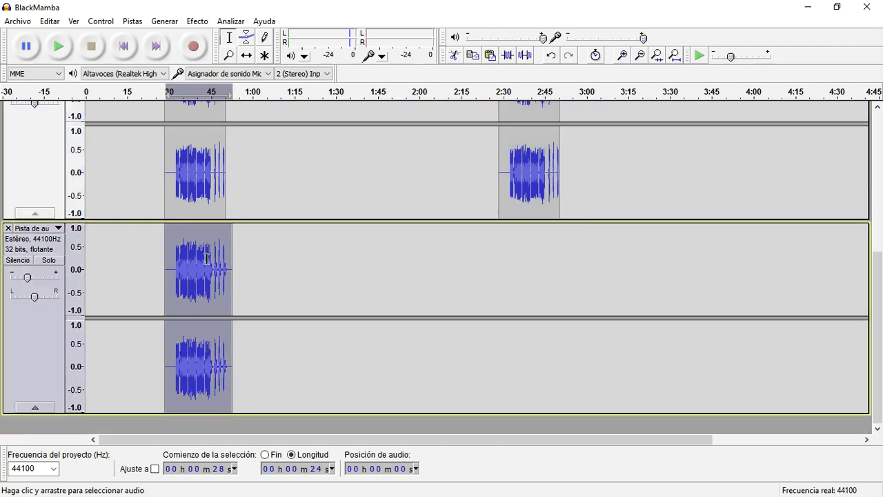
{"action": "left_click", "coordinate": [499, 229]}
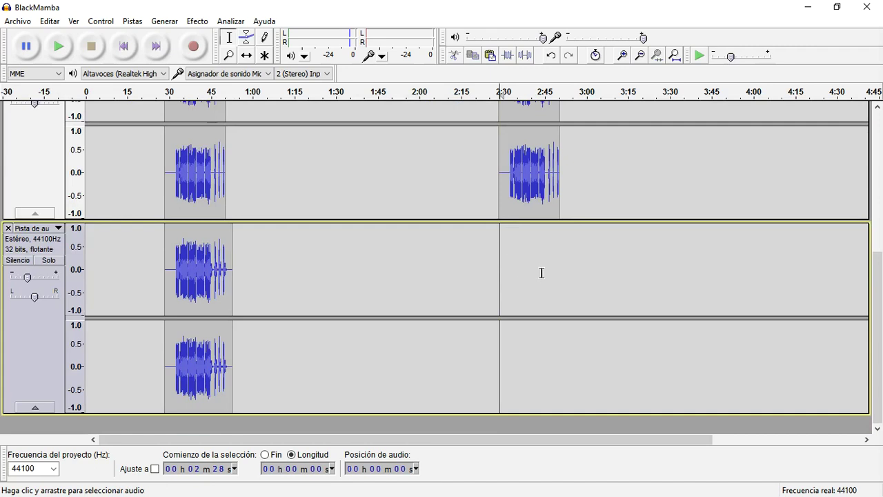
{"action": "key", "text": "ctrl+v"}
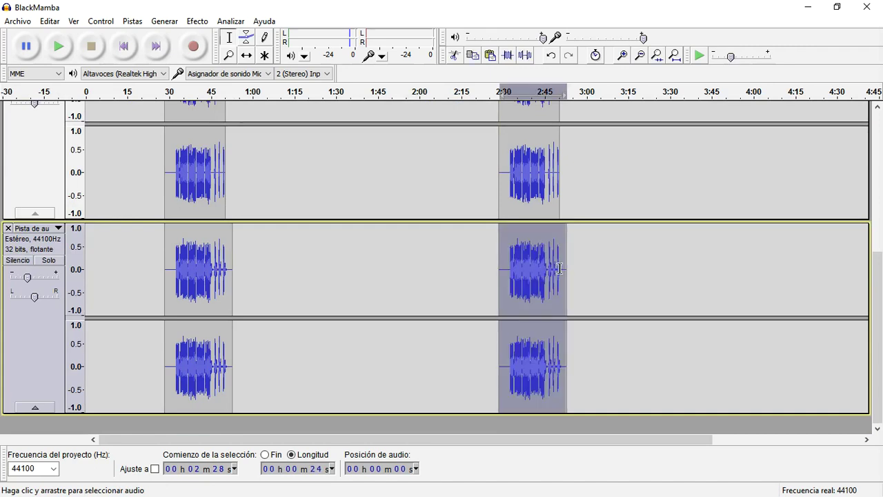
Play the mix from about 2:30 to check the pasted voice clips against the backing track
{"action": "scroll", "coordinate": [561, 275], "scroll_direction": "up", "scroll_amount": 5}
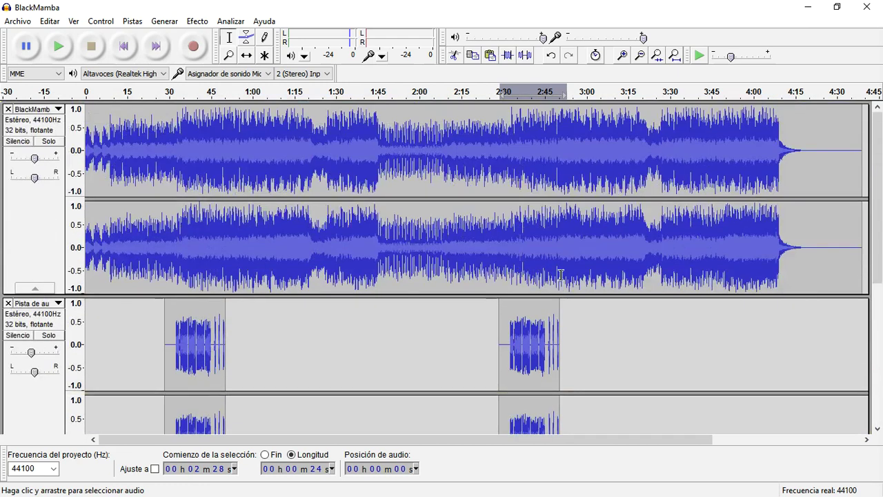
{"action": "scroll", "coordinate": [561, 275], "scroll_direction": "down", "scroll_amount": 4}
{"action": "left_click", "coordinate": [503, 166]}
{"action": "scroll", "coordinate": [503, 166], "scroll_direction": "up", "scroll_amount": 1}
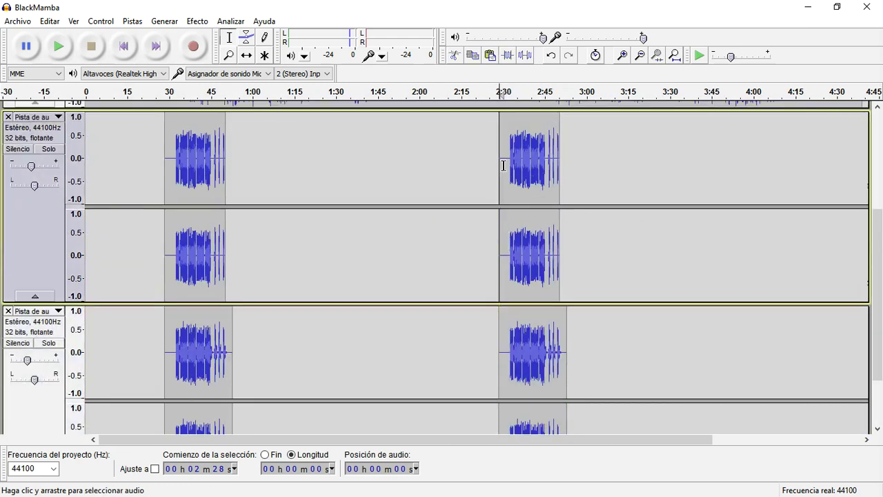
{"action": "key", "text": "space"}
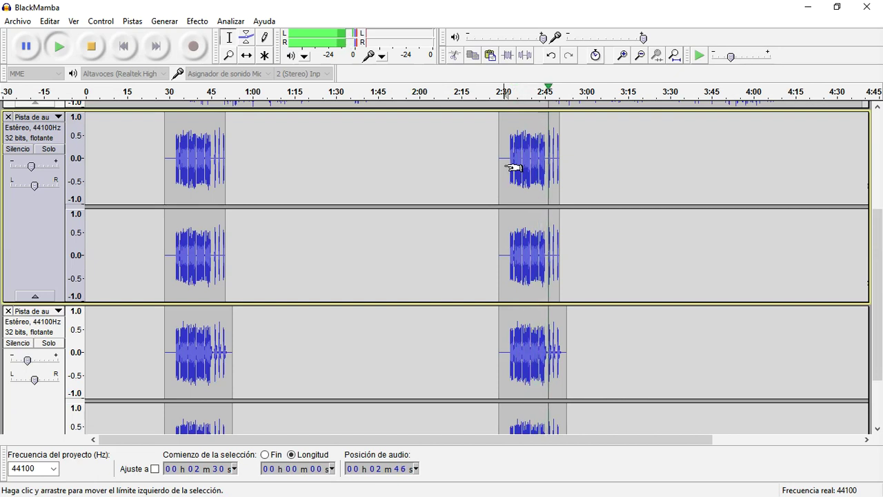
{"action": "key", "text": "space"}
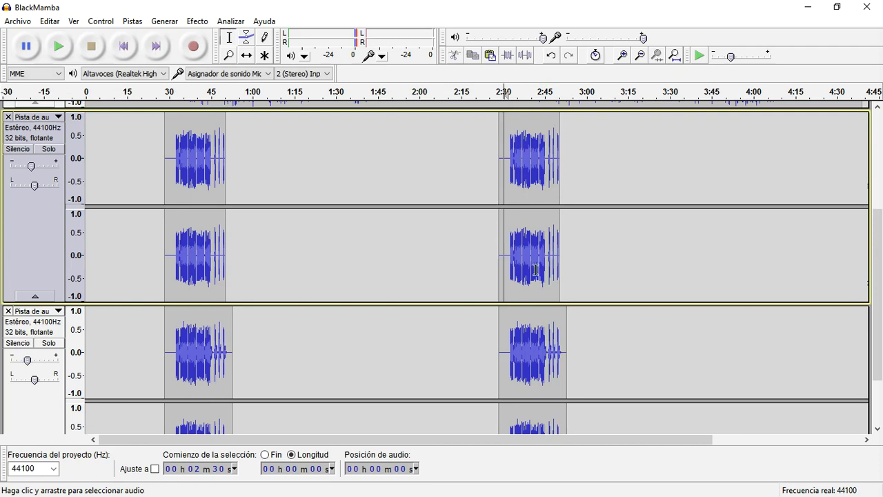
Look over all the tracks and return the playback position to the start of the project
{"action": "scroll", "coordinate": [535, 270], "scroll_direction": "up", "scroll_amount": 5}
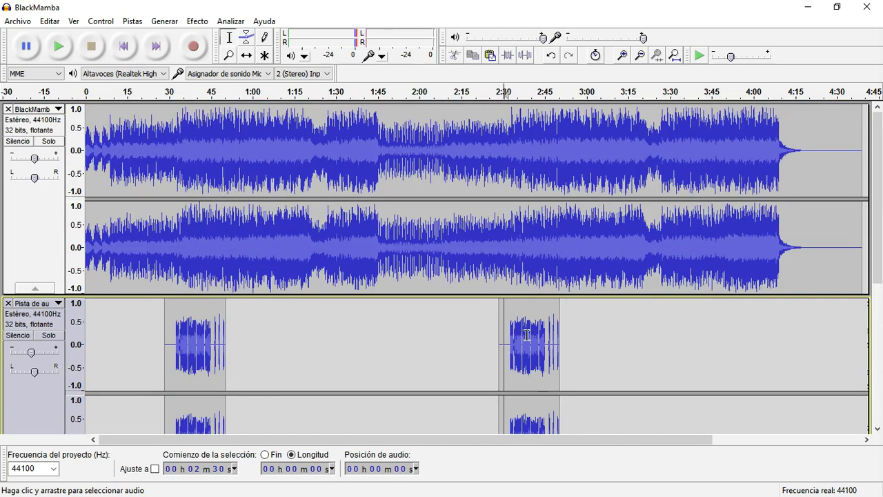
{"action": "scroll", "coordinate": [526, 334], "scroll_direction": "down", "scroll_amount": 5}
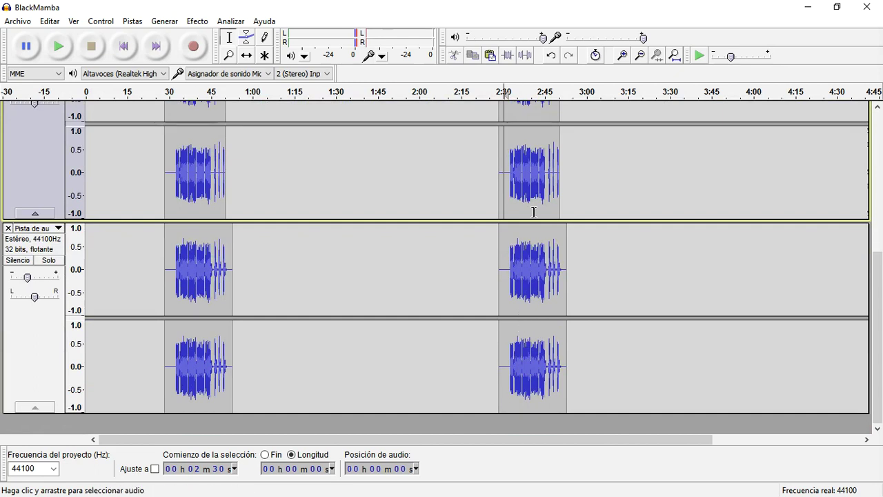
{"action": "scroll", "coordinate": [534, 211], "scroll_direction": "up", "scroll_amount": 5}
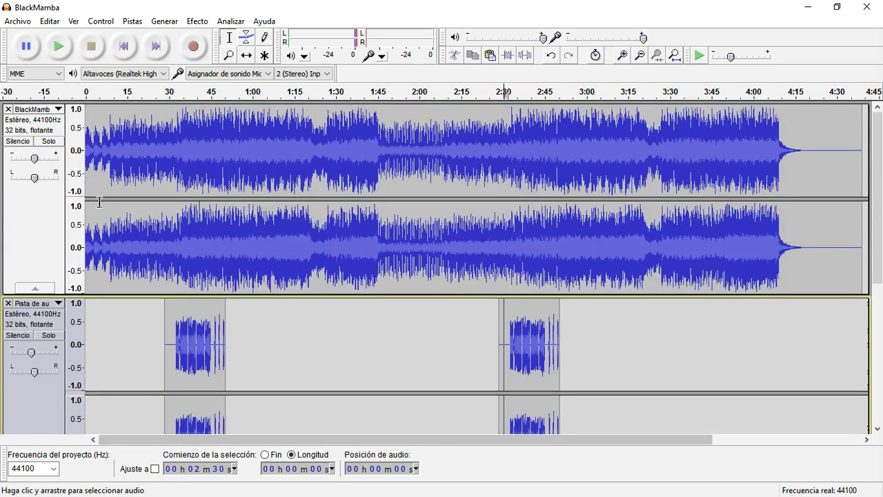
{"action": "left_click", "coordinate": [125, 49]}
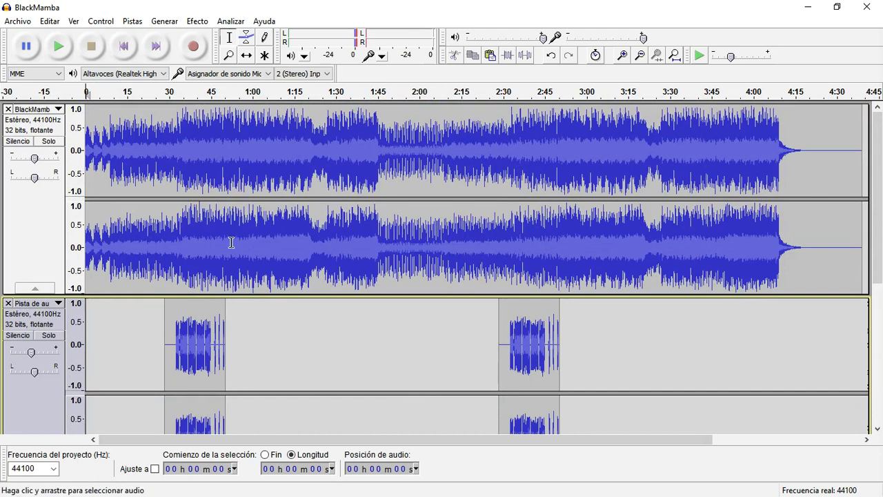